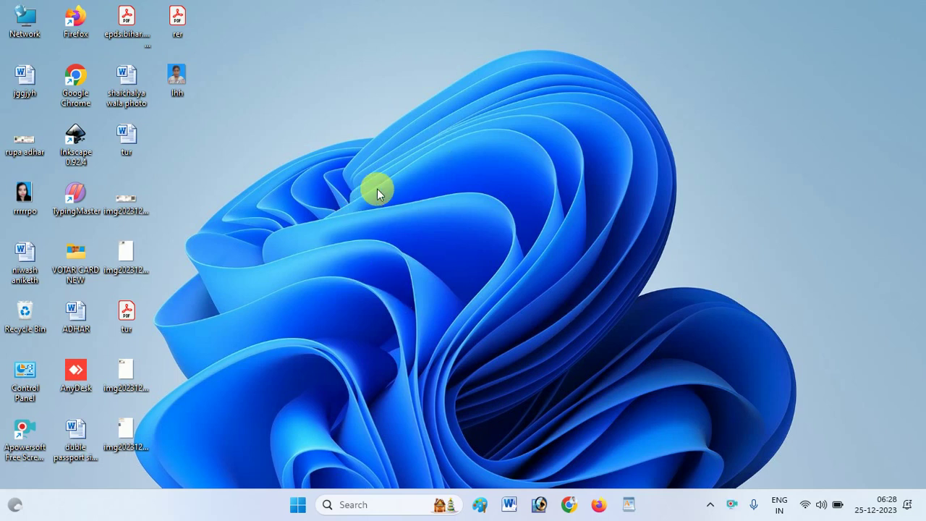
# Step: In Chrome, search Google for 'agriculture department bihar' from the 'agr' omnibox suggestion
pyautogui.click(570, 506)
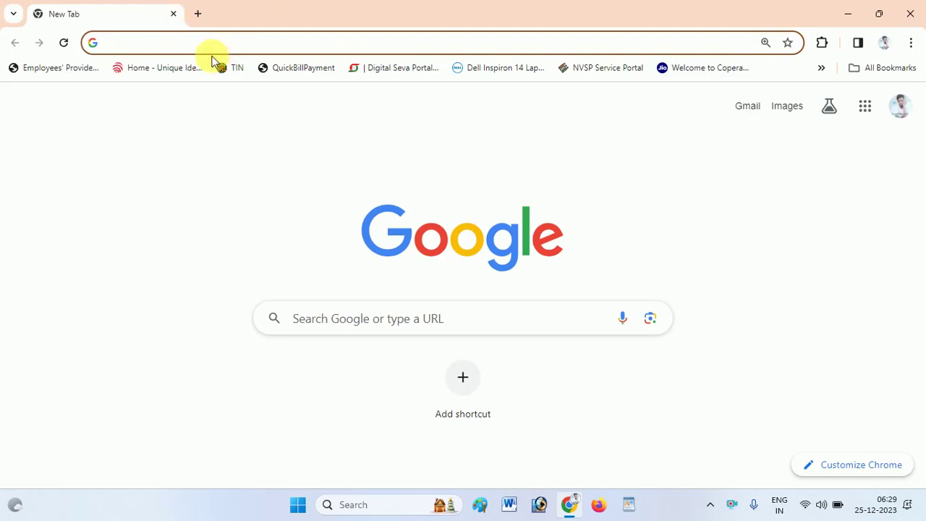
pyautogui.write('agr')
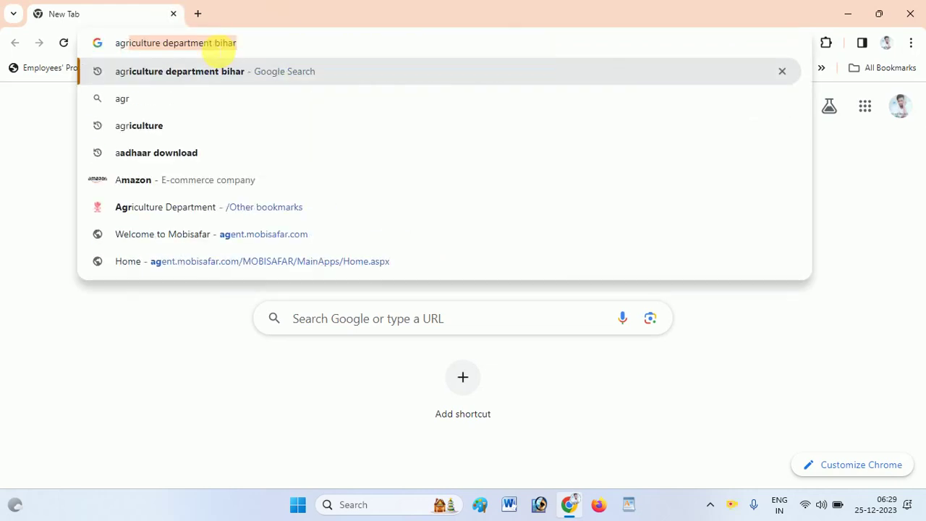
pyautogui.press('Return')
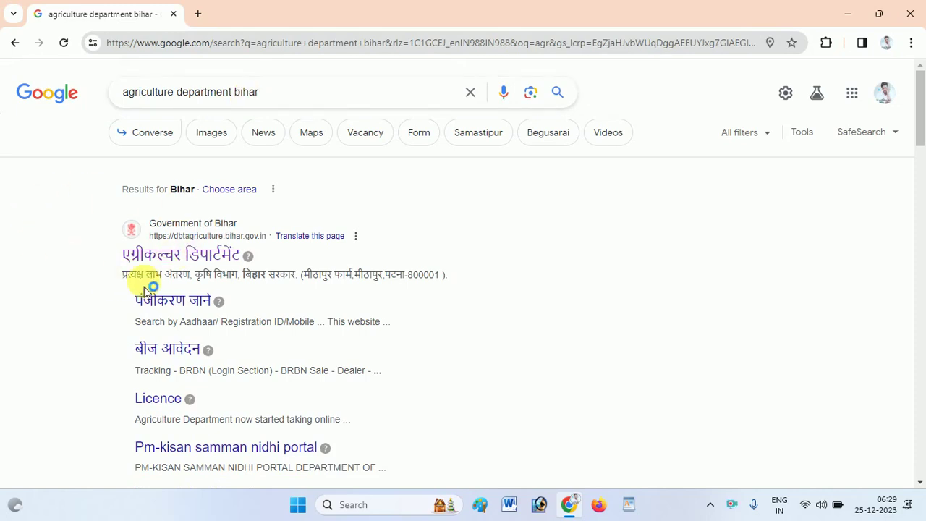
# Step: Open the dbtagriculture.bihar.gov.in result and proceed past the certificate warning to the portal
pyautogui.click(206, 259)
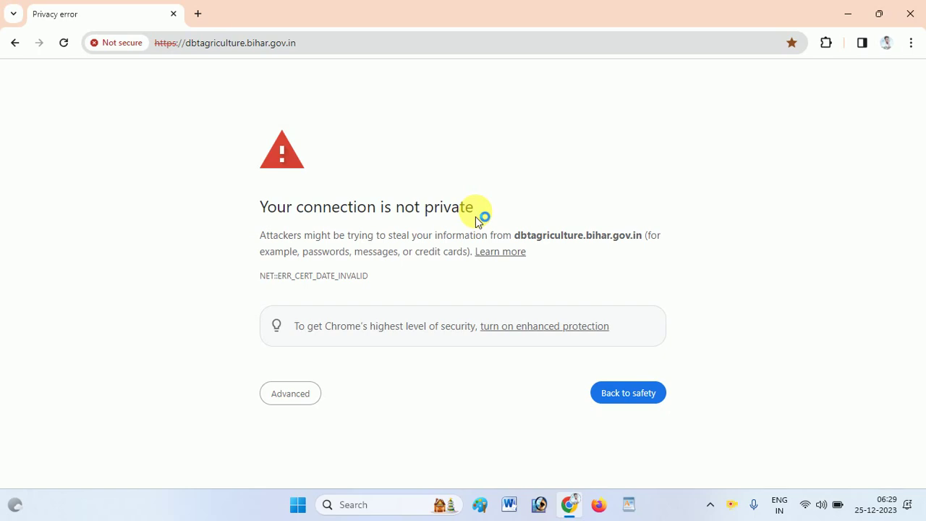
pyautogui.click(304, 397)
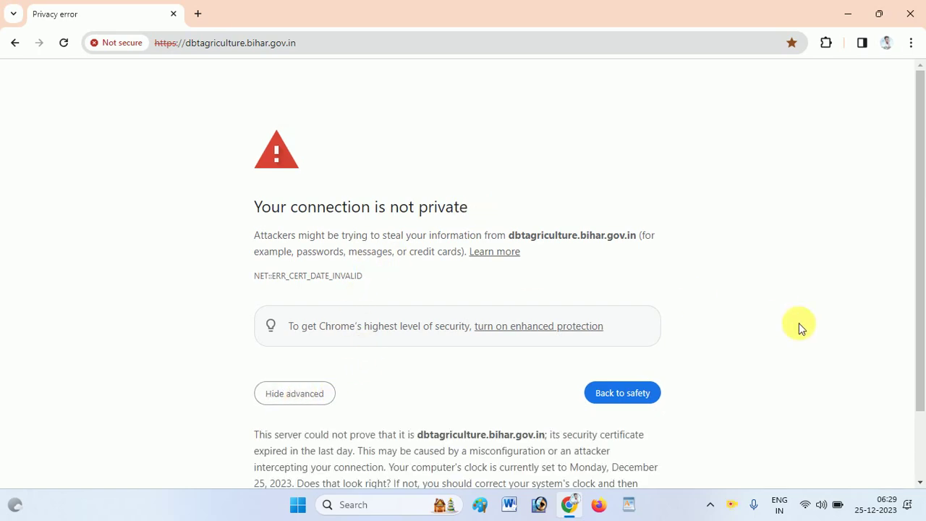
pyautogui.moveTo(918, 242); pyautogui.dragTo(918, 337)
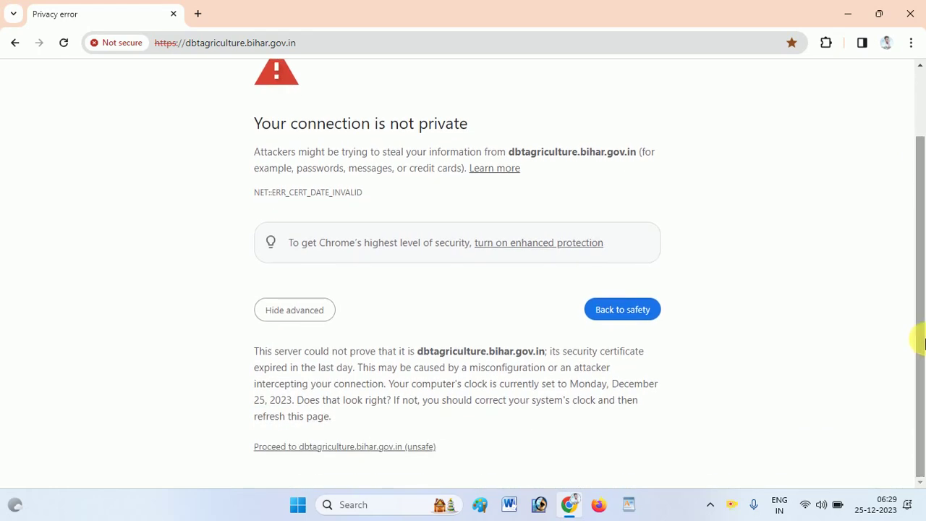
pyautogui.click(289, 449)
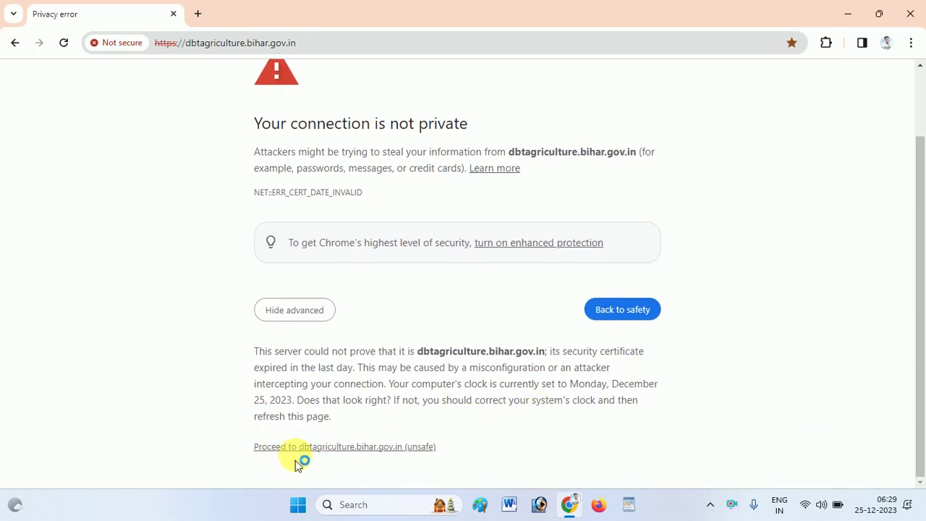
pyautogui.click(346, 449)
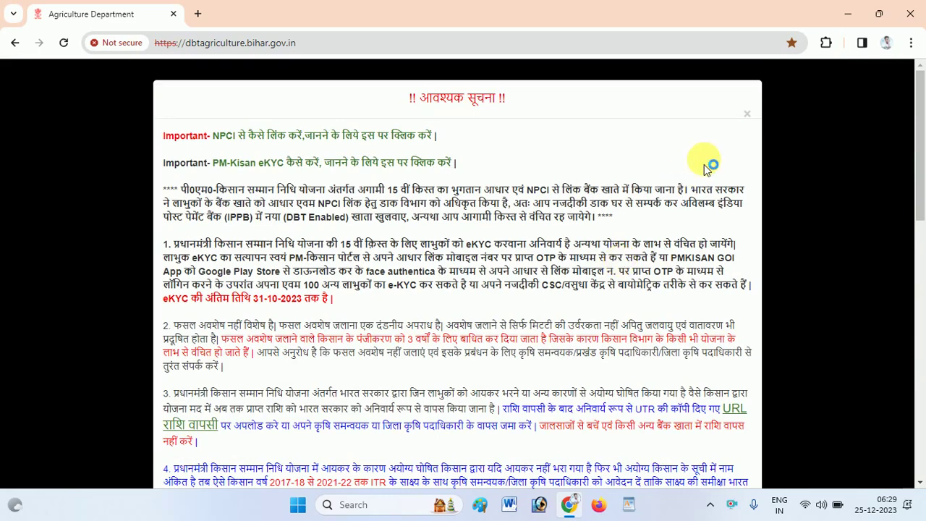
# Step: Close the important-notice popup and bring up the विवरण संशोधन menu's farmer-registration entry
pyautogui.click(748, 118)
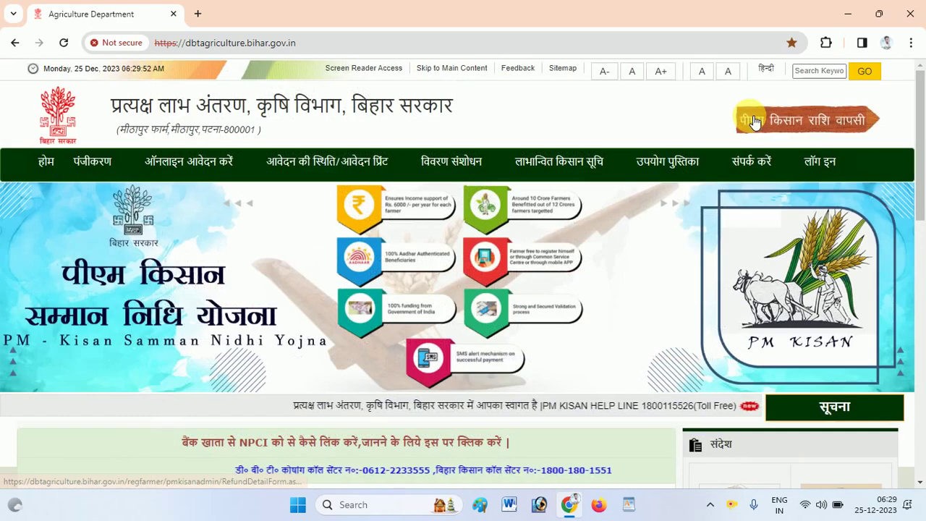
pyautogui.moveTo(279, 192)
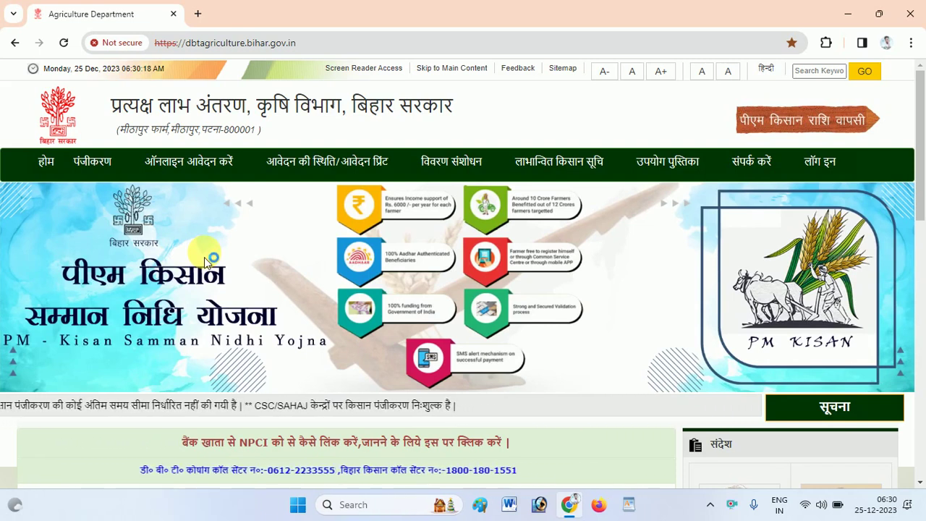
pyautogui.moveTo(434, 168)
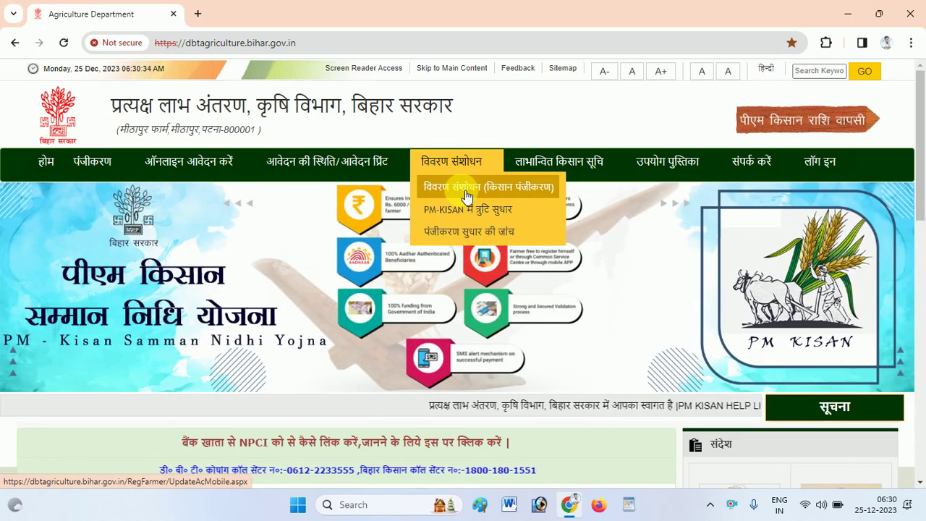
# Step: Open विवरण संशोधन (किसान पंजीकरण) and bypass the certificate warning to load the UpdateAcMobile page
pyautogui.click(465, 193)
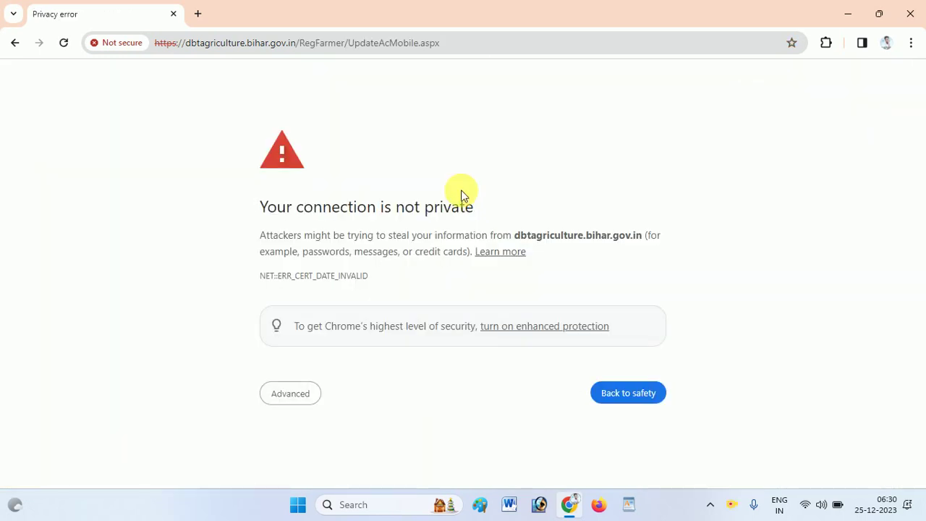
pyautogui.click(291, 396)
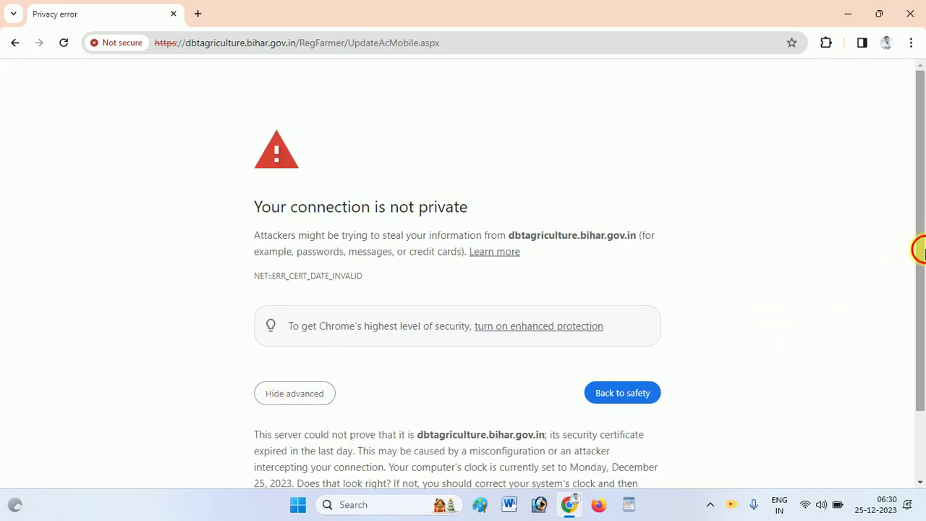
pyautogui.moveTo(918, 250); pyautogui.dragTo(922, 390)
pyautogui.click(403, 447)
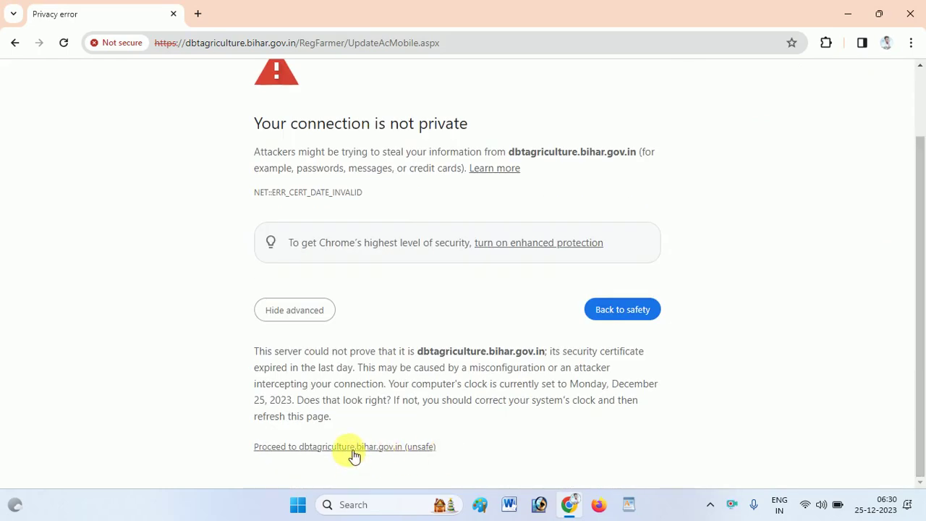
pyautogui.click(354, 450)
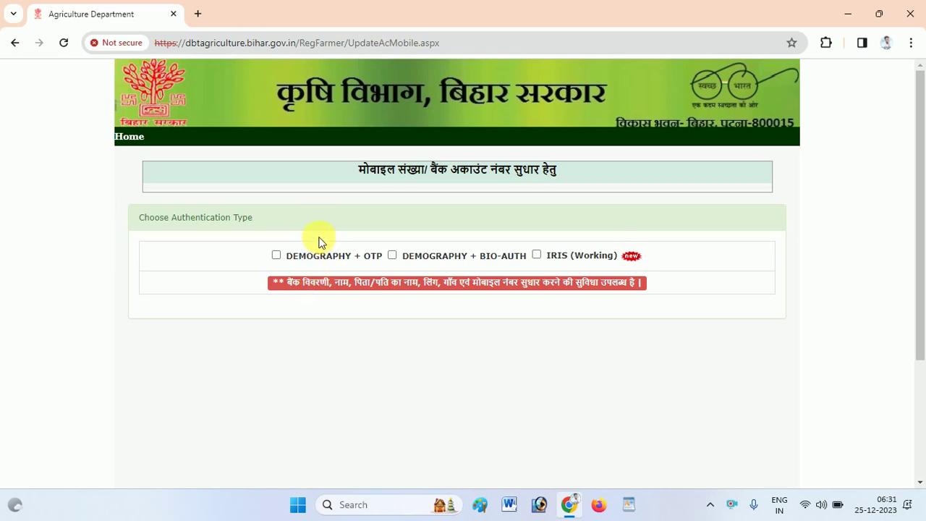
# Step: Tick DEMOGRAPHY + OTP as the authentication type to reveal the Aadhaar Authentication fields
pyautogui.click(278, 259)
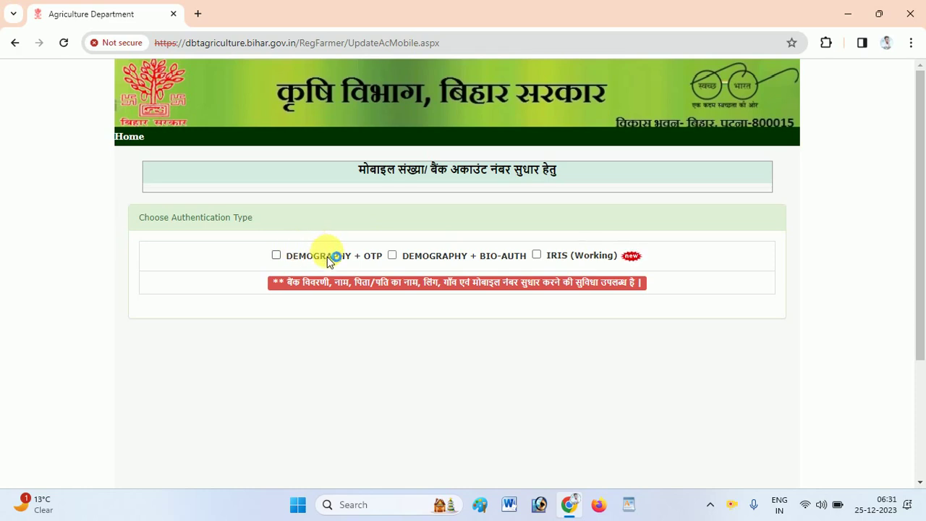
pyautogui.click(276, 256)
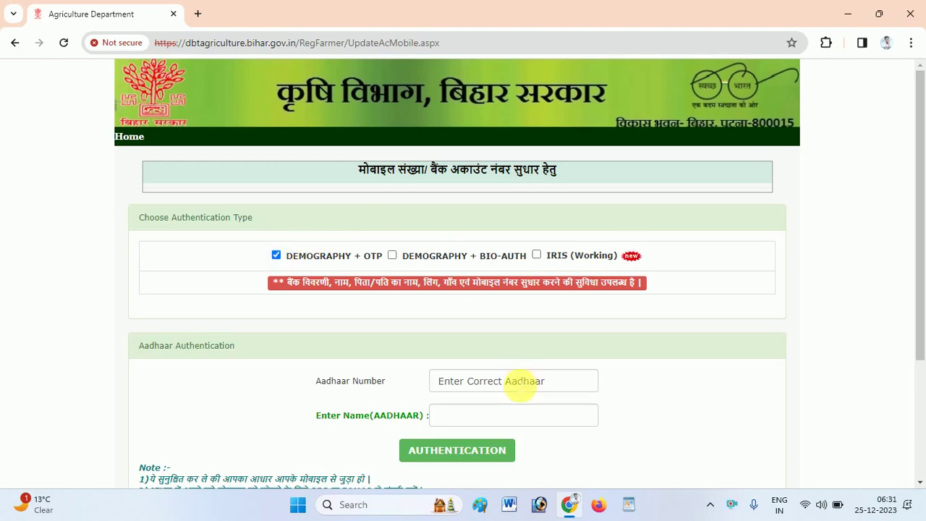
# Step: Choose DEMOGRAPHY + BIO-AUTH authentication with MORPHO as the fingerprint device
pyautogui.click(389, 257)
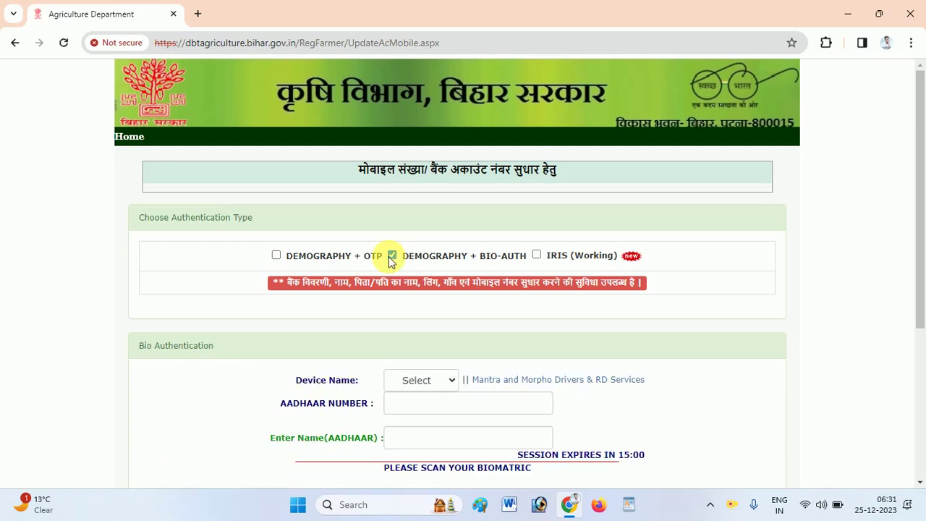
pyautogui.moveTo(918, 181); pyautogui.dragTo(919, 206)
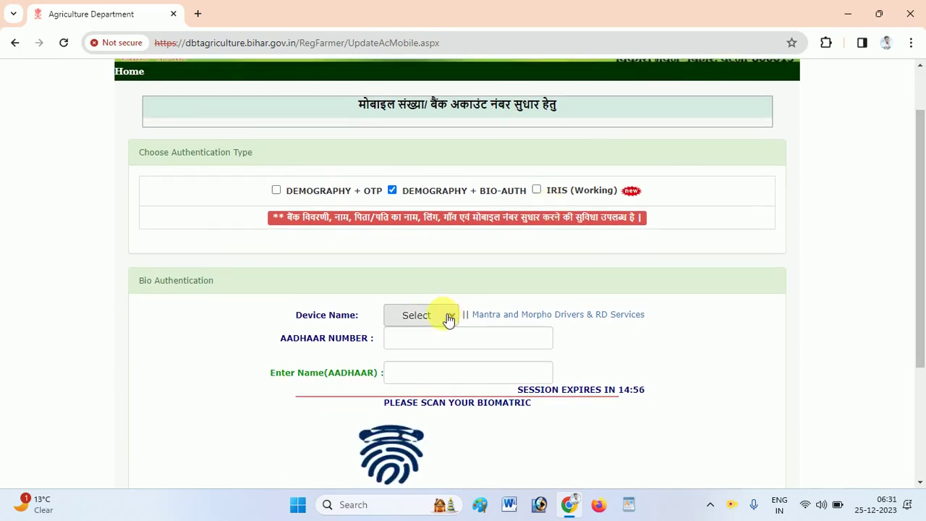
pyautogui.click(448, 316)
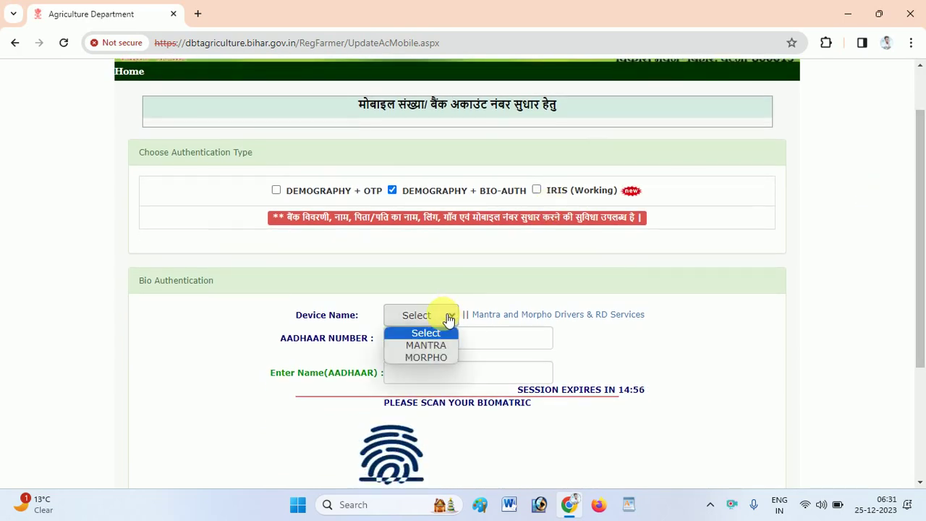
pyautogui.click(427, 359)
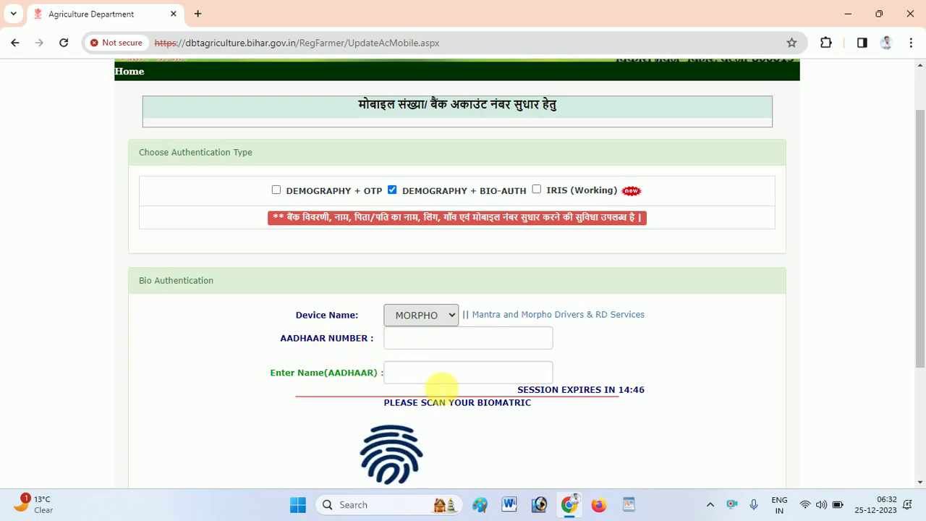
pyautogui.moveTo(917, 248); pyautogui.dragTo(918, 325)
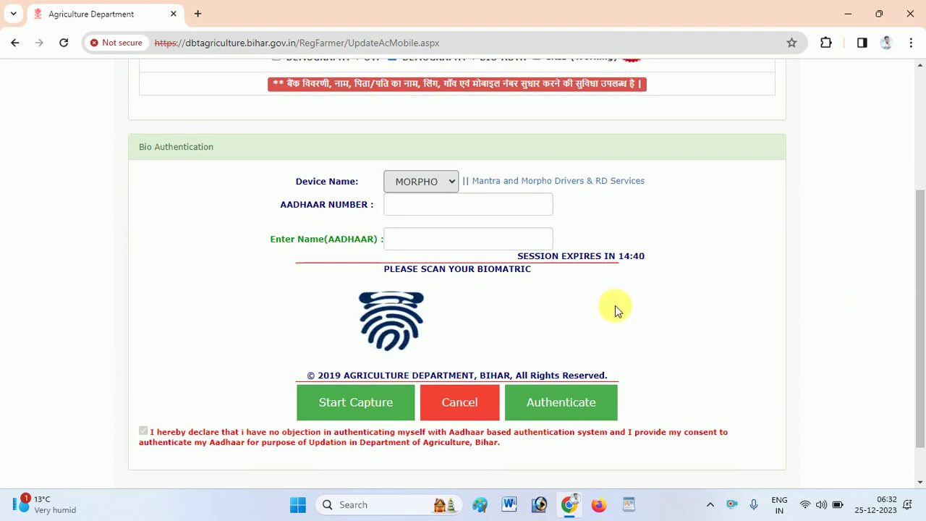
pyautogui.moveTo(916, 275)
pyautogui.mouseDown()
pyautogui.moveTo(921, 241)
pyautogui.moveTo(916, 260)
pyautogui.mouseUp()
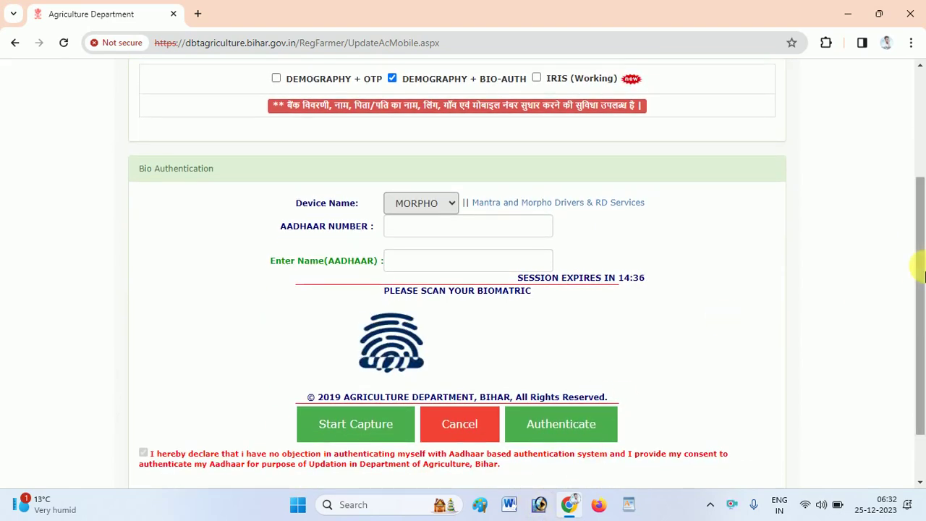
pyautogui.moveTo(919, 262); pyautogui.dragTo(916, 180)
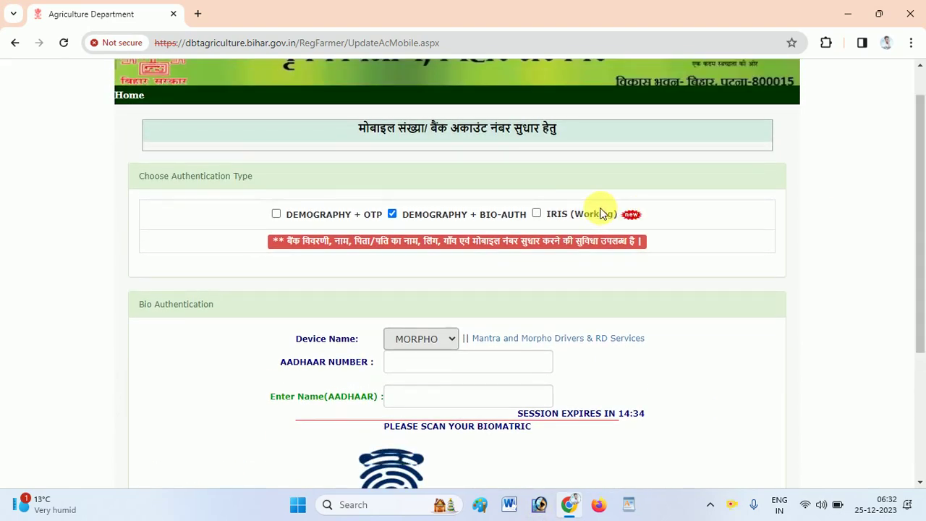
# Step: Switch the authentication type to IRIS (Working) to show the iris Bio Authentication form
pyautogui.click(535, 214)
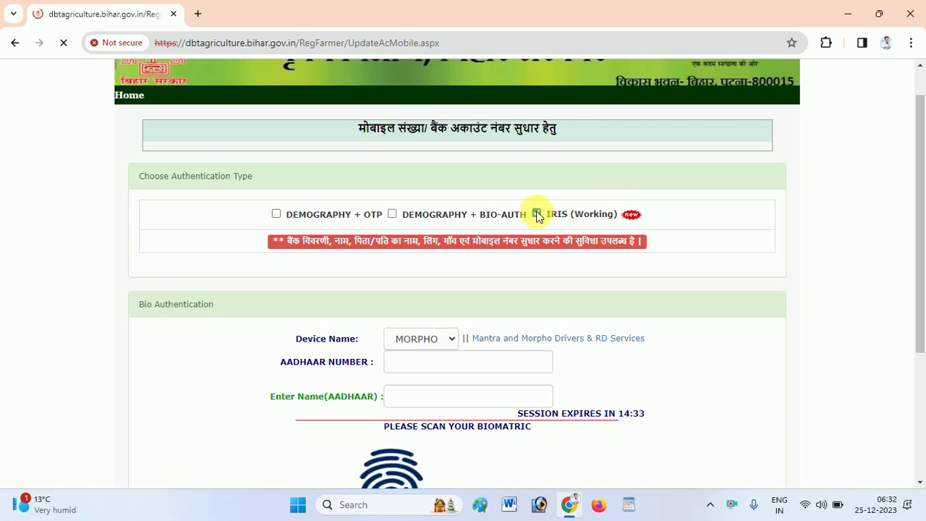
pyautogui.click(538, 217)
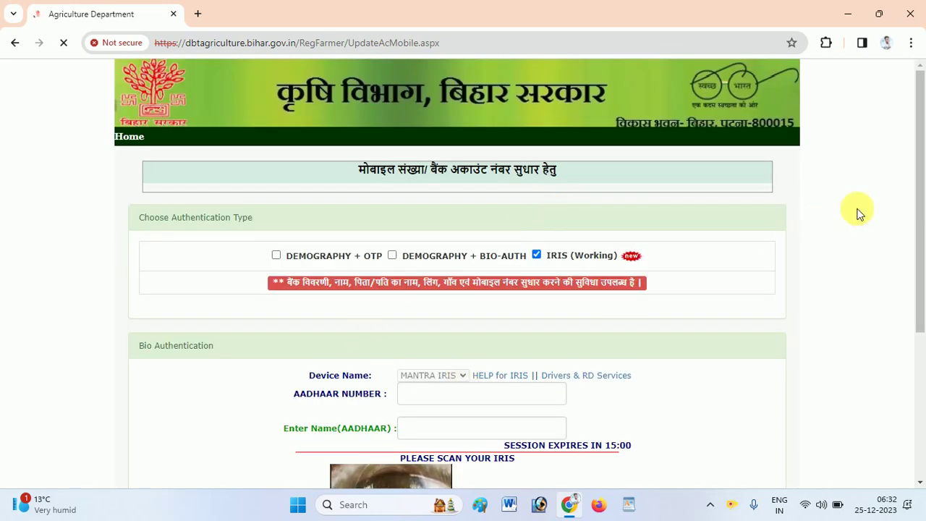
pyautogui.moveTo(922, 199); pyautogui.dragTo(917, 285)
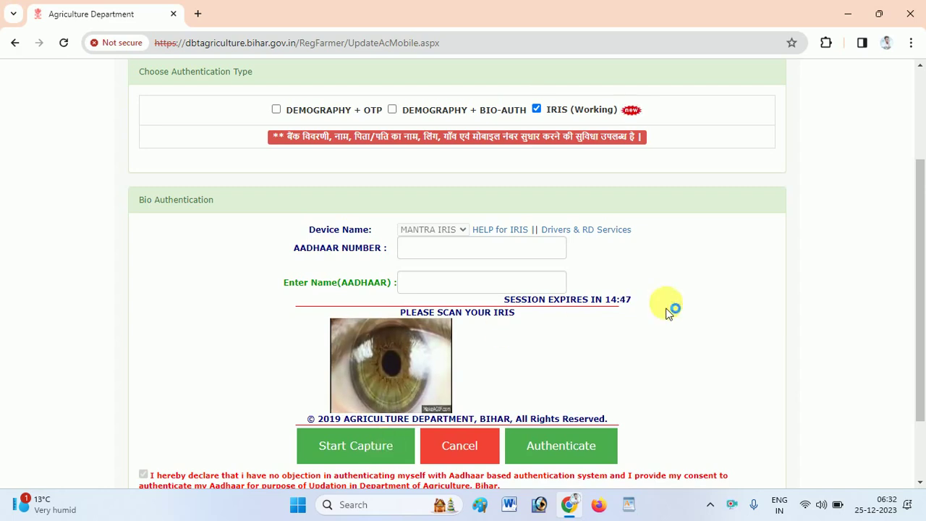
# Step: Switch back to DEMOGRAPHY + OTP and enter the farmer's Aadhaar number
pyautogui.click(313, 115)
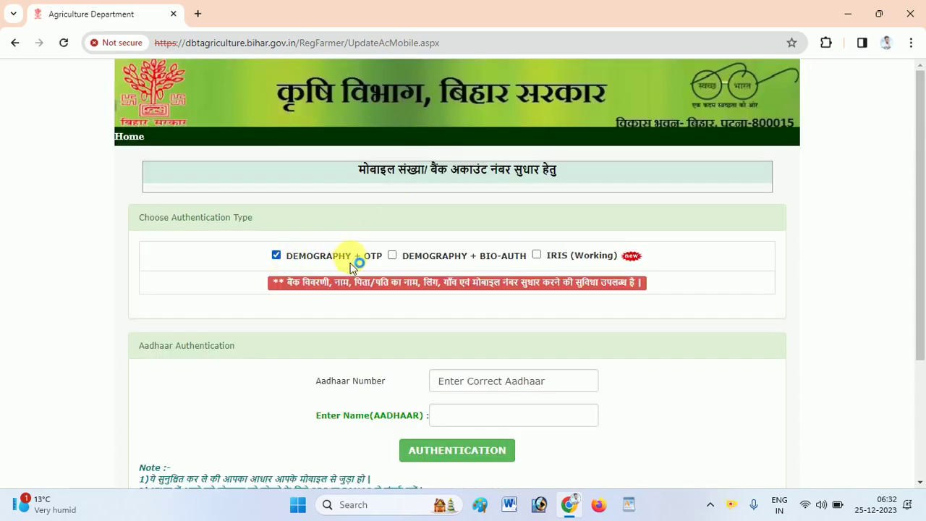
pyautogui.click(492, 387)
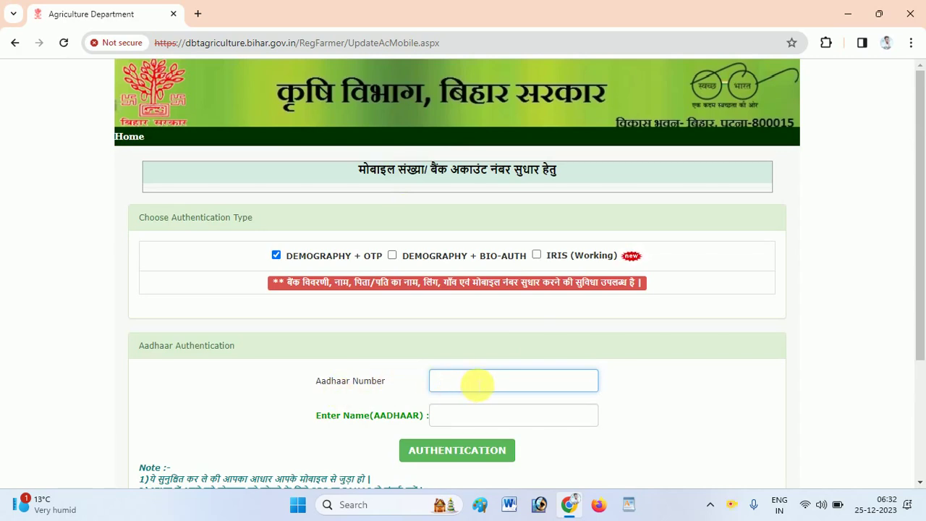
pyautogui.write('11')
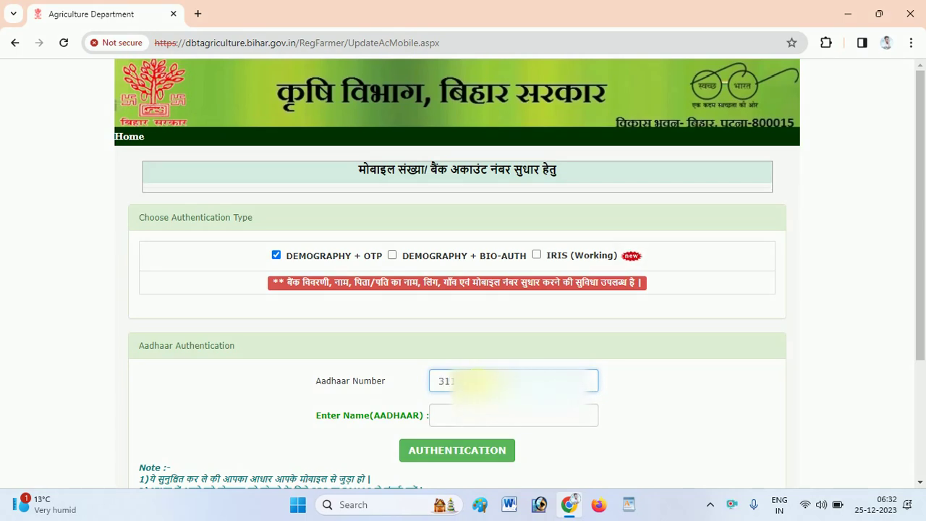
pyautogui.write('0')
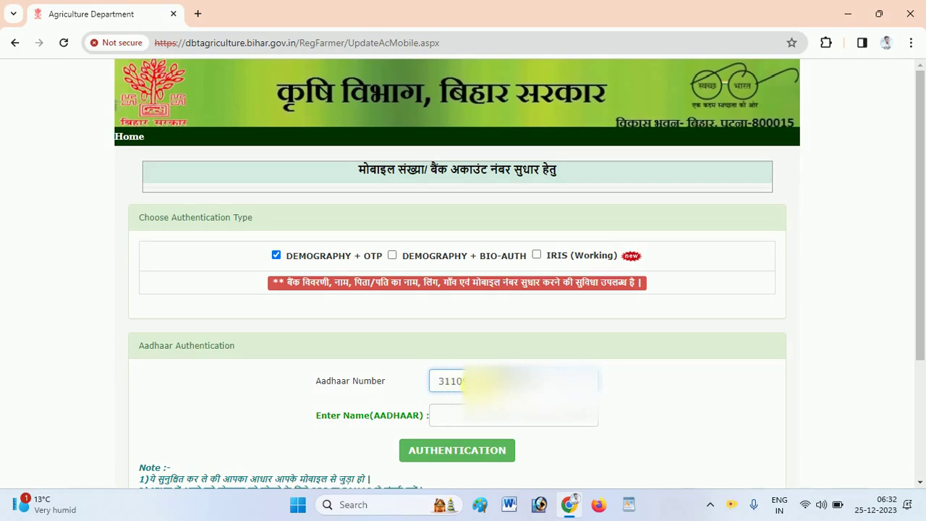
# Step: Fill in the farmer's name as on Aadhaar, dismissing the autofill suggestions
pyautogui.click(479, 416)
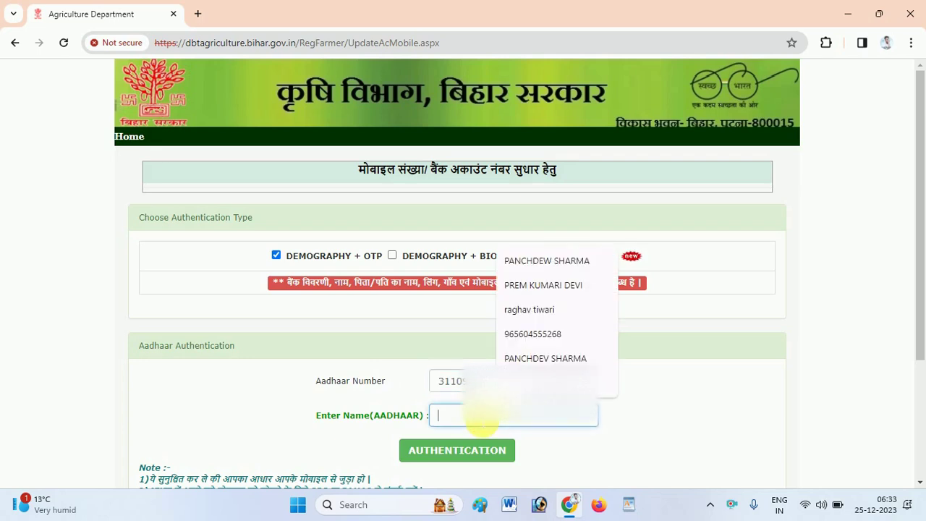
pyautogui.write('VIS')
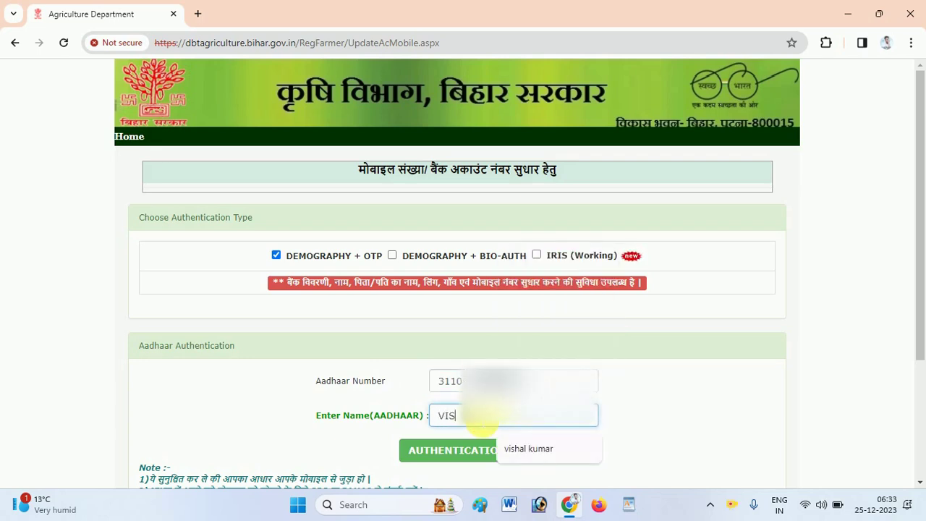
pyautogui.write('H')
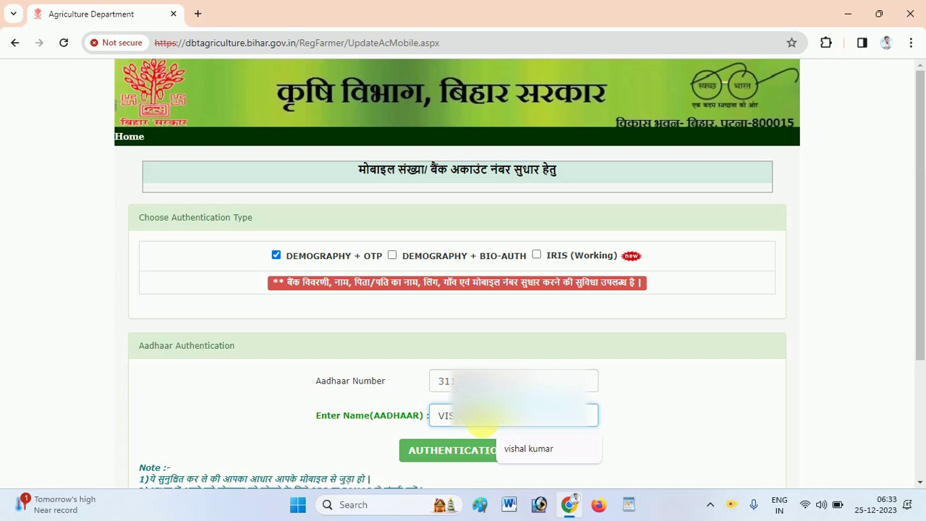
pyautogui.click(394, 403)
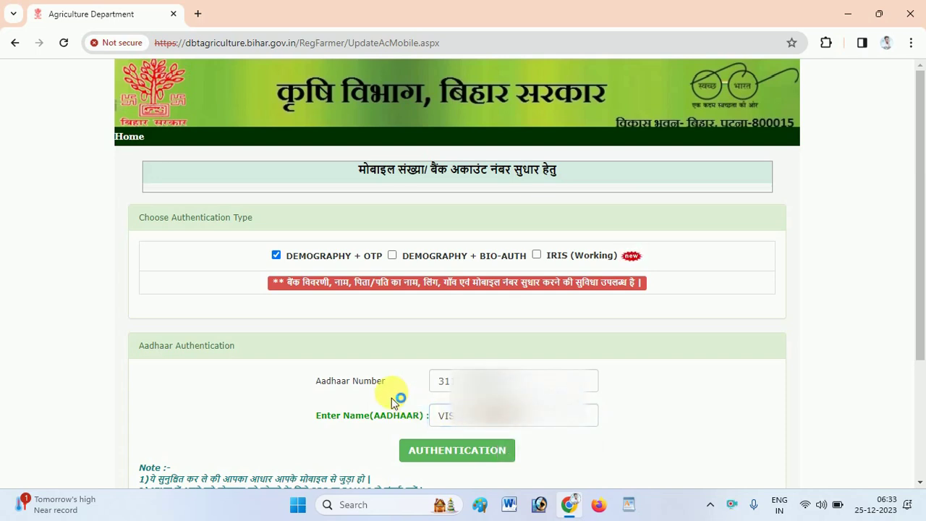
pyautogui.click(394, 398)
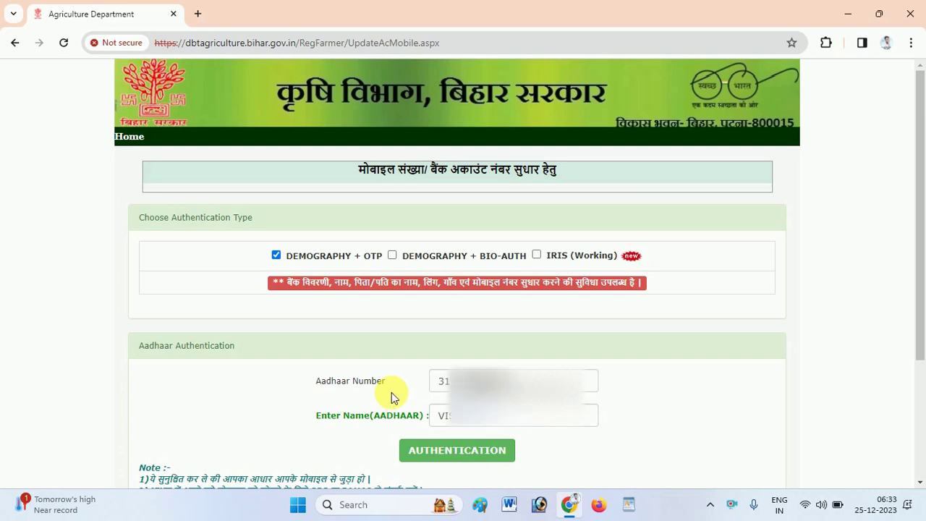
pyautogui.click(392, 398)
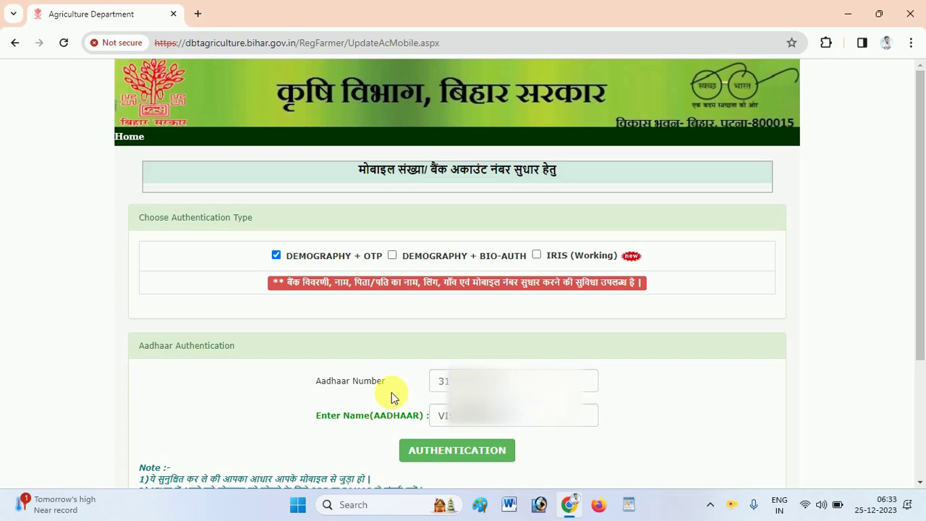
pyautogui.click(393, 402)
pyautogui.click(394, 402)
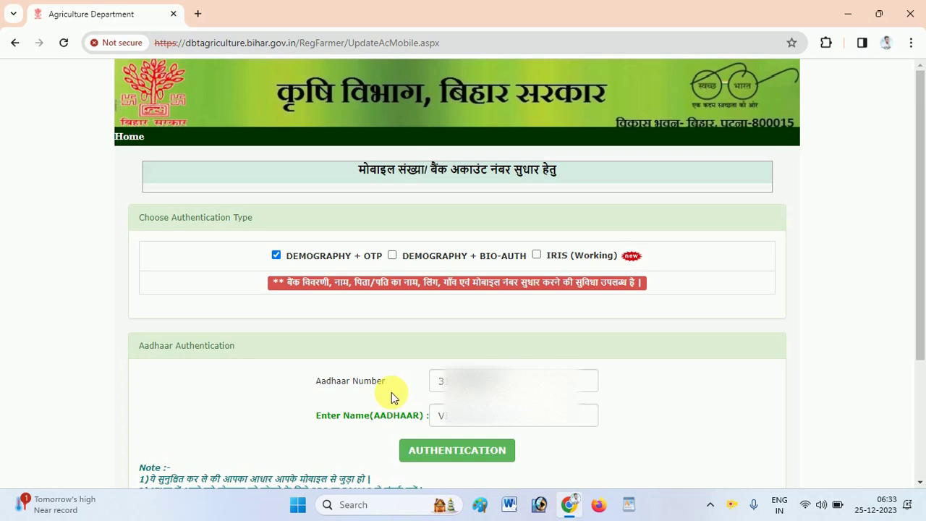
pyautogui.click(394, 402)
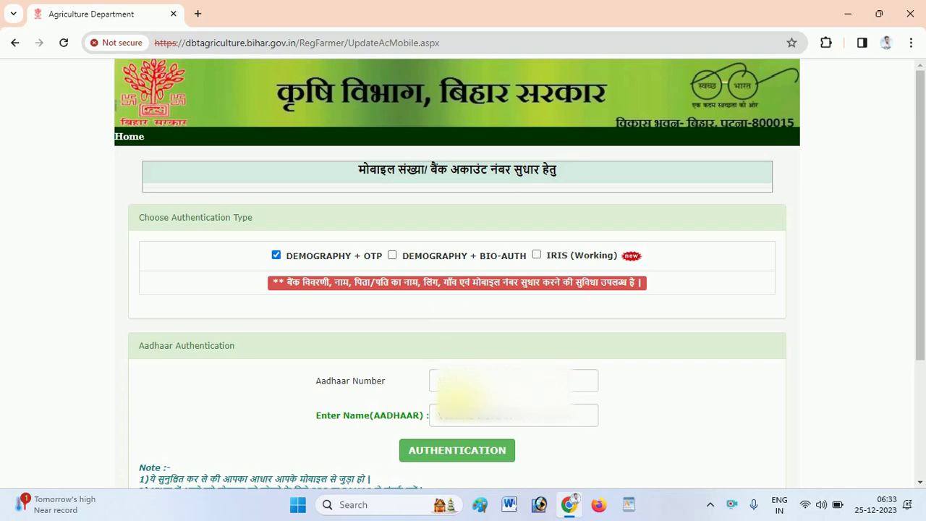
# Step: Authenticate the Aadhaar details, enter the OTP received on the mobile, and validate it
pyautogui.click(461, 459)
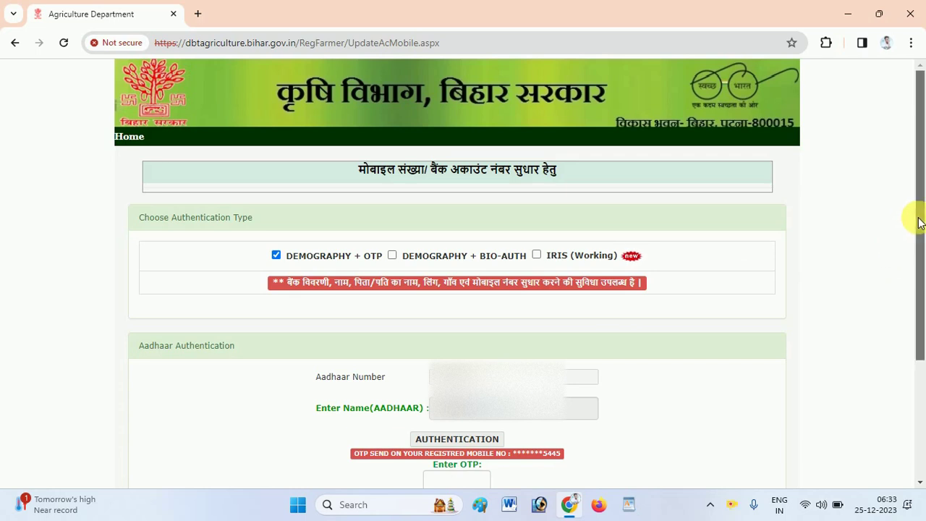
pyautogui.moveTo(918, 222); pyautogui.dragTo(918, 290)
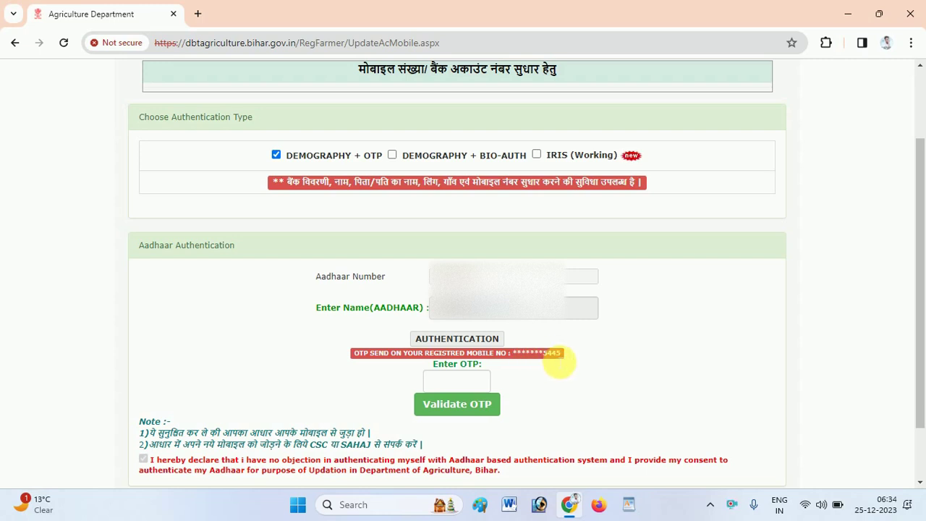
pyautogui.click(459, 384)
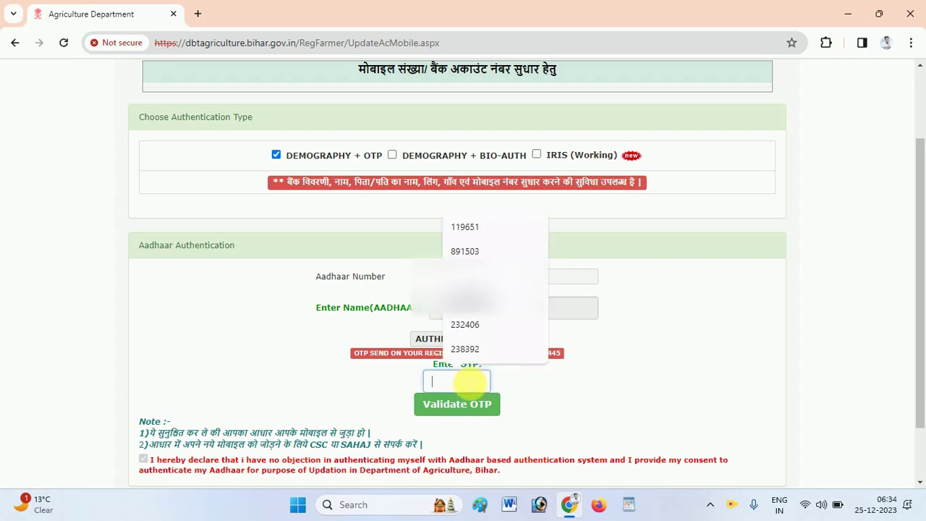
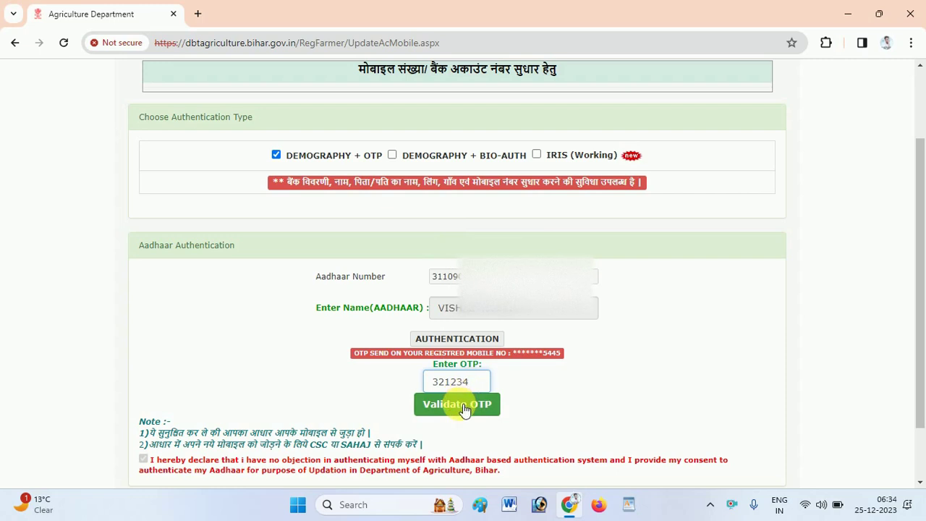
pyautogui.click(463, 406)
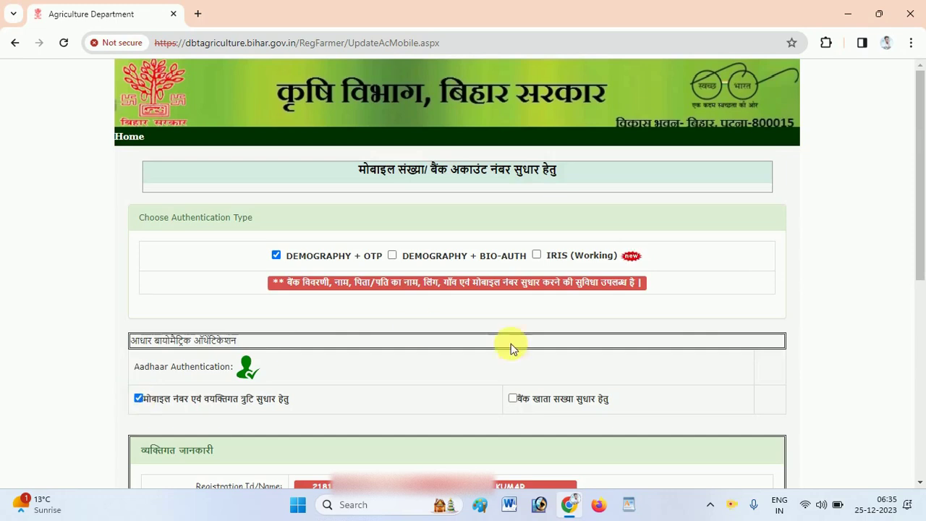
# Step: Answer Yes to name editing and fill the correct name and father/husband name fields
pyautogui.moveTo(922, 161); pyautogui.dragTo(917, 231)
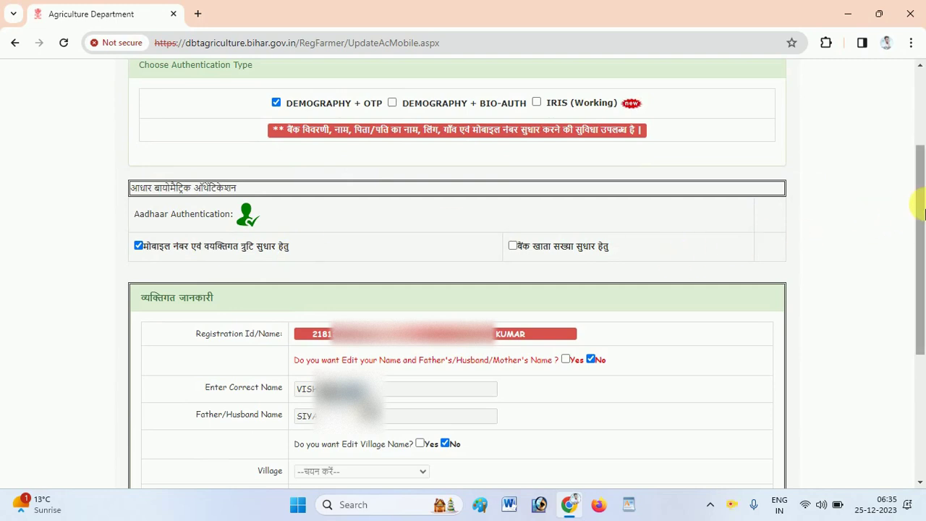
pyautogui.moveTo(916, 200); pyautogui.dragTo(917, 285)
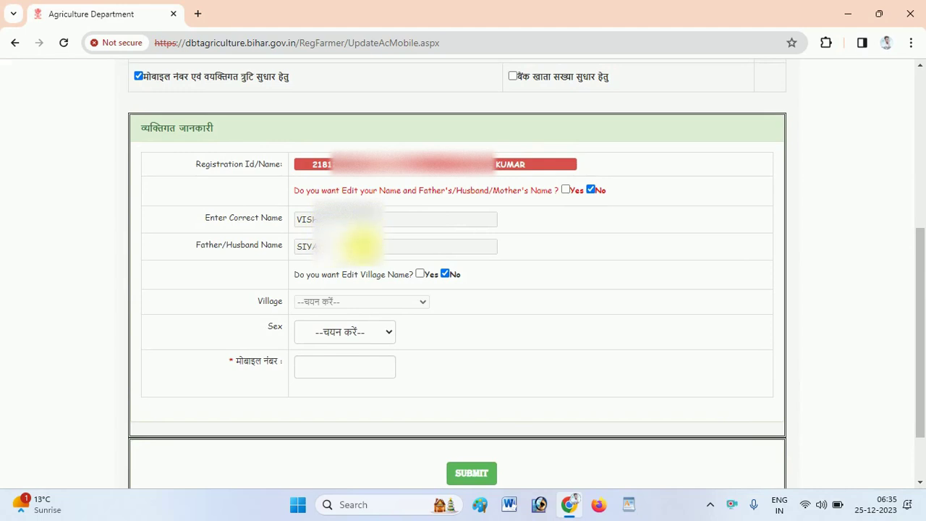
pyautogui.click(589, 206)
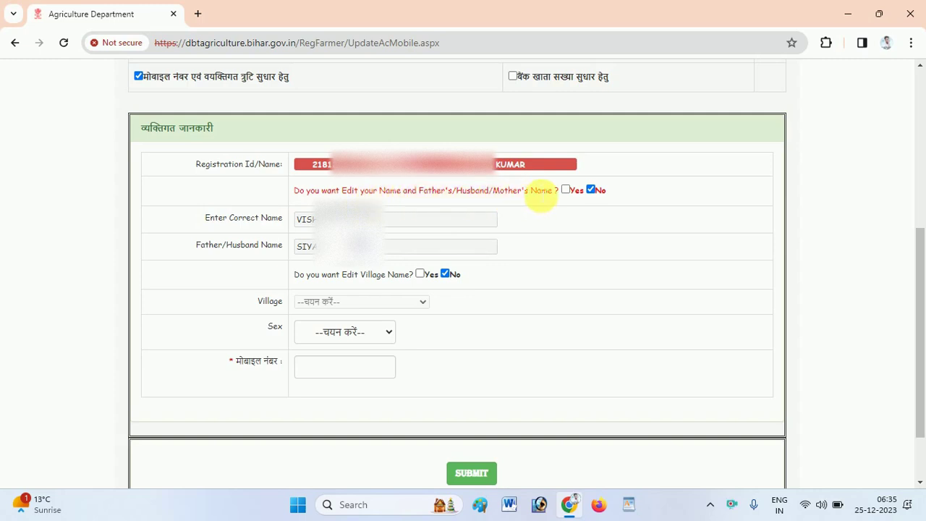
pyautogui.click(564, 198)
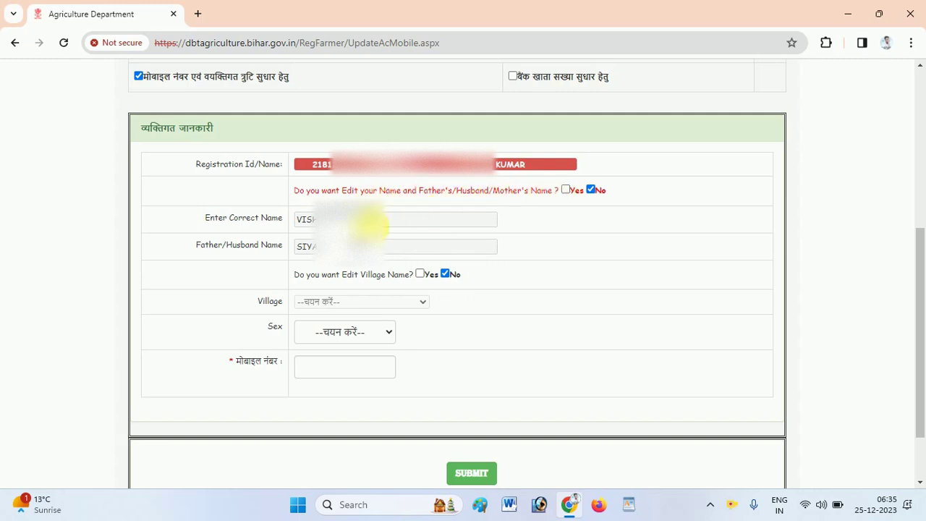
pyautogui.click(569, 196)
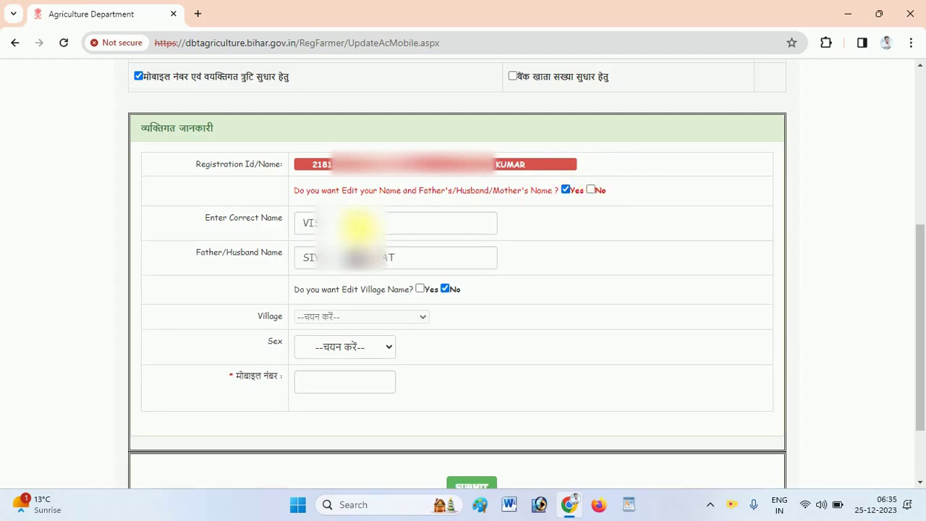
pyautogui.click(406, 228)
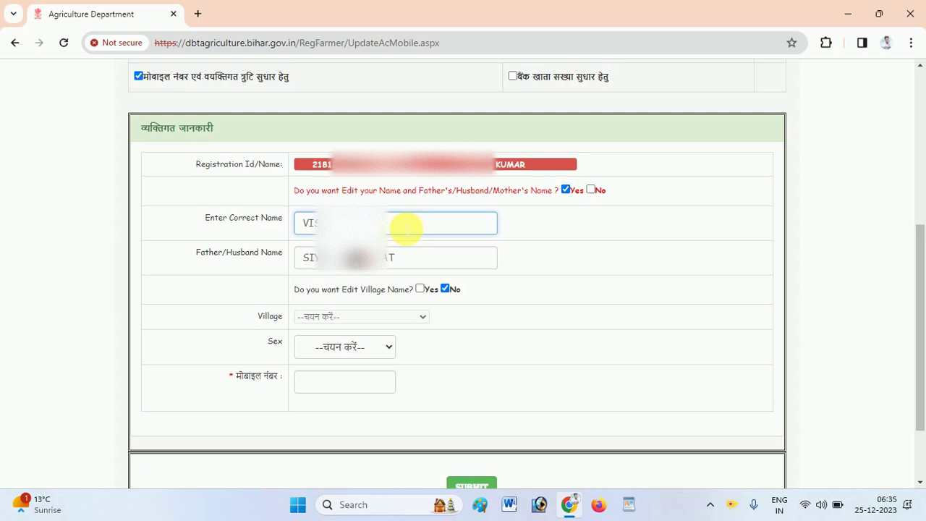
pyautogui.click(506, 233)
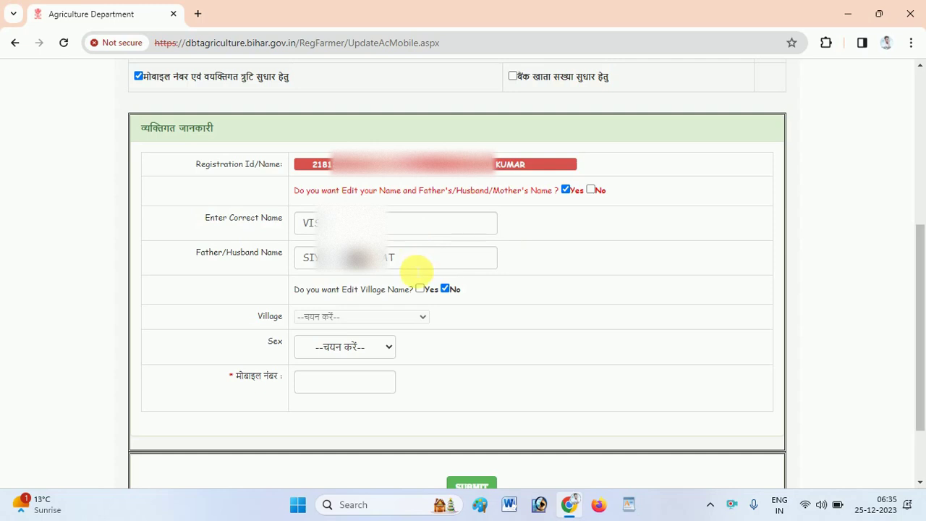
pyautogui.click(415, 266)
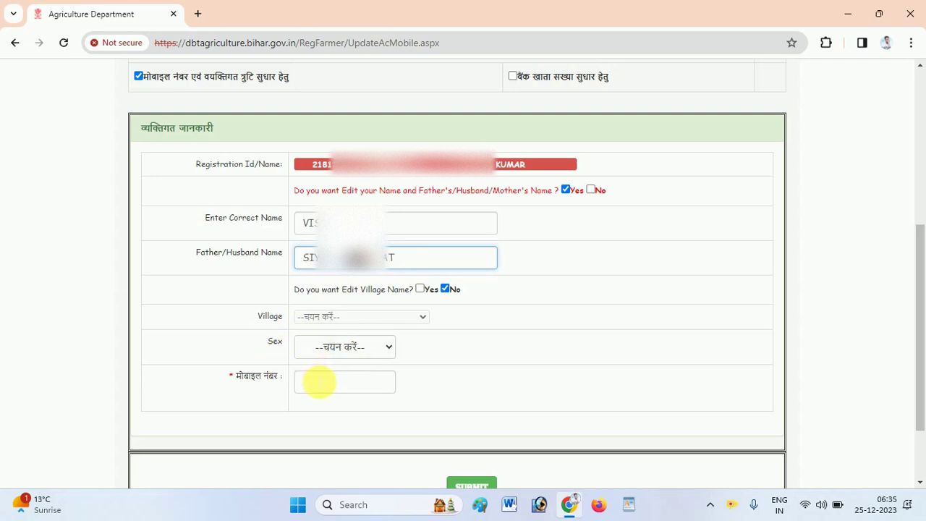
pyautogui.click(318, 382)
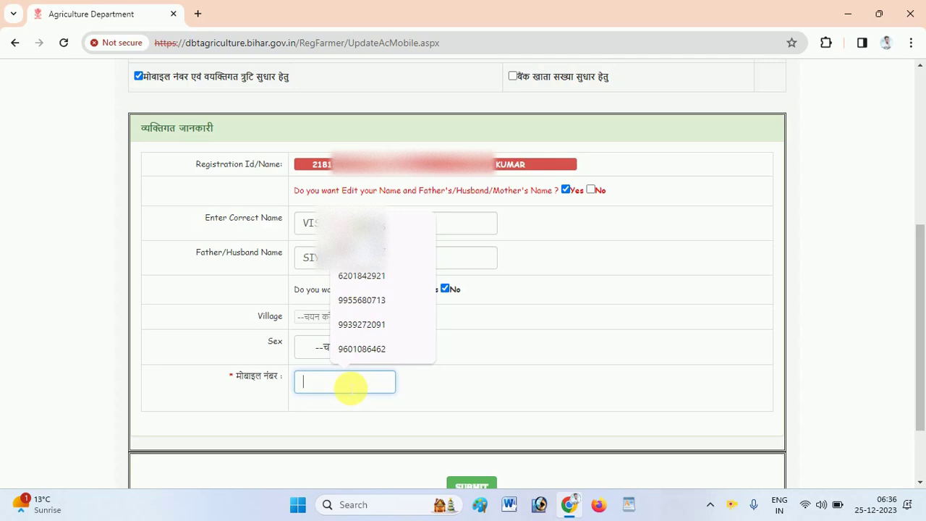
# Step: Dismiss the phone-number suggestions and set the farmer's Sex to पुरुष
pyautogui.click(418, 396)
pyautogui.click(363, 389)
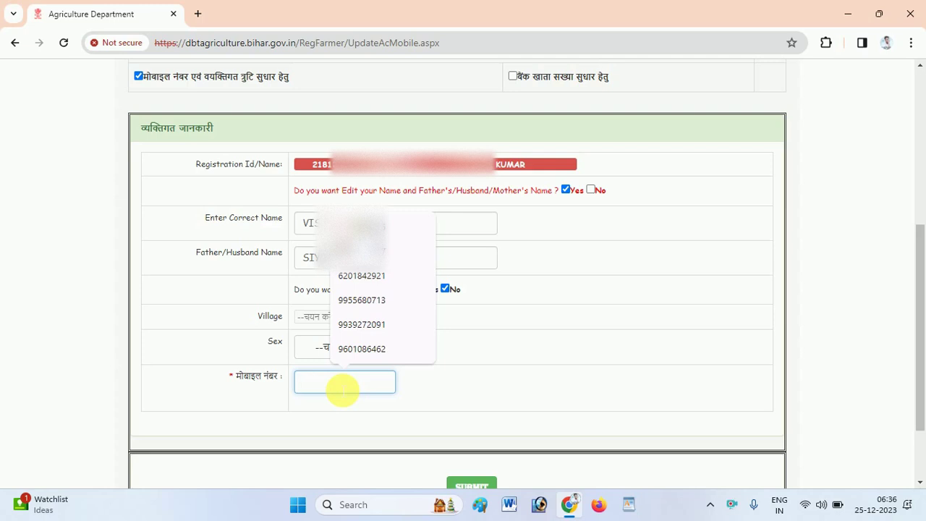
pyautogui.click(314, 413)
pyautogui.click(352, 350)
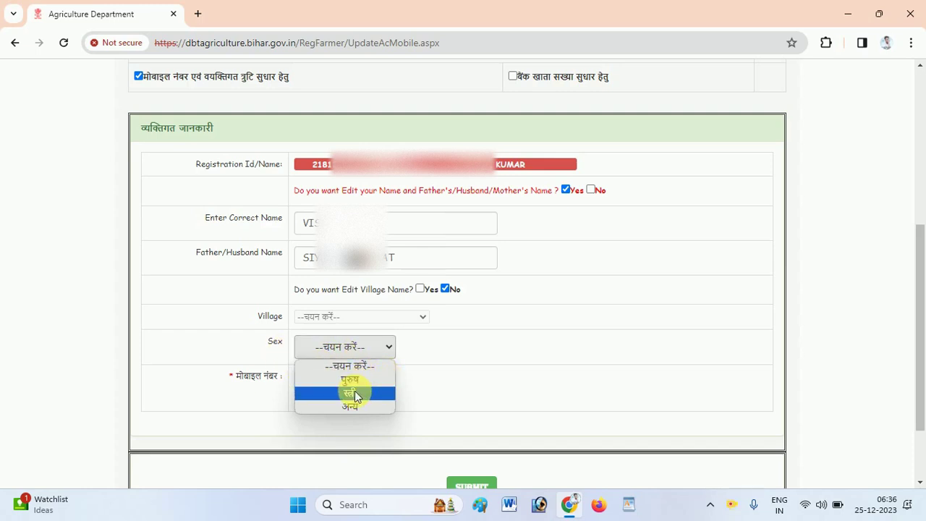
pyautogui.click(363, 386)
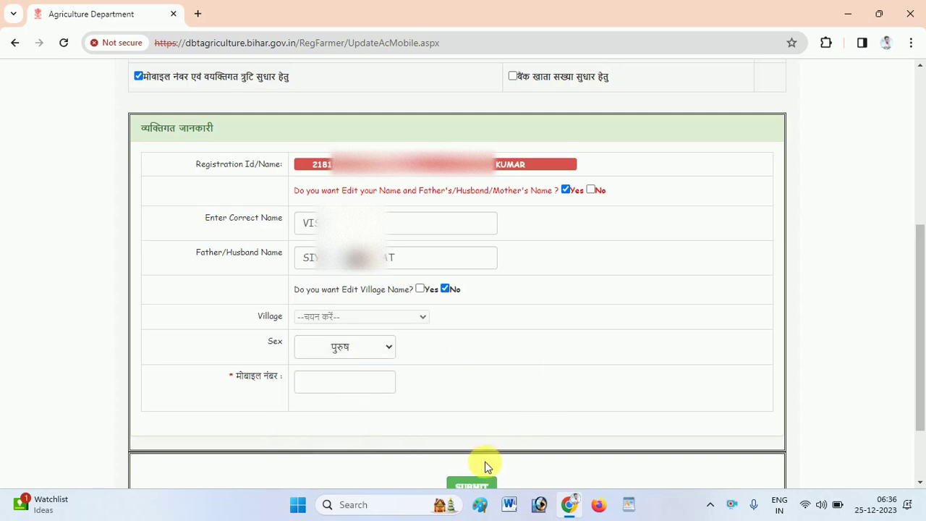
# Step: Leave village editing at No and scroll back up to the authentication options
pyautogui.click(471, 481)
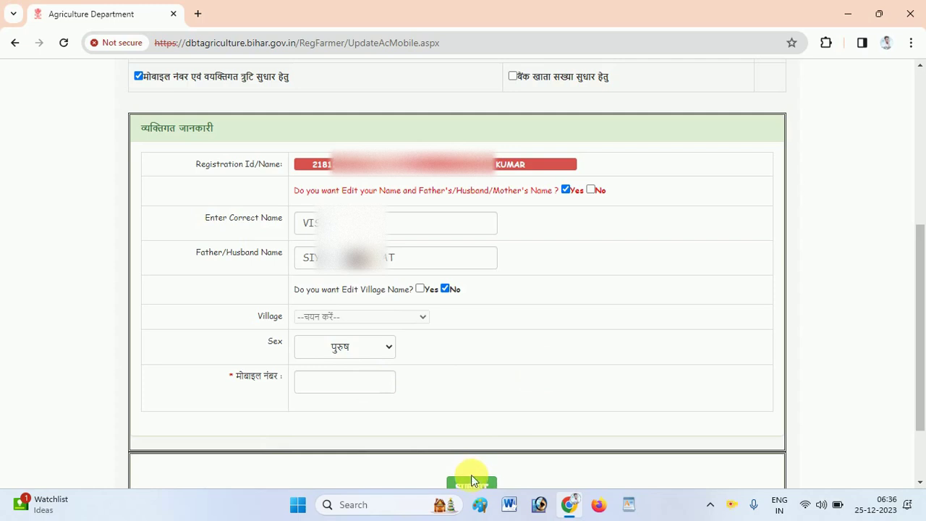
pyautogui.click(472, 481)
pyautogui.click(401, 387)
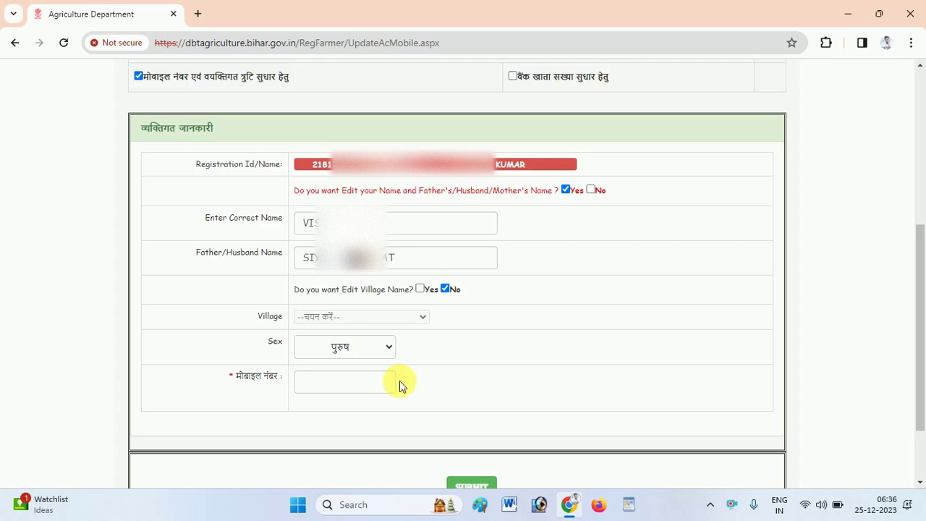
pyautogui.click(402, 387)
pyautogui.click(401, 387)
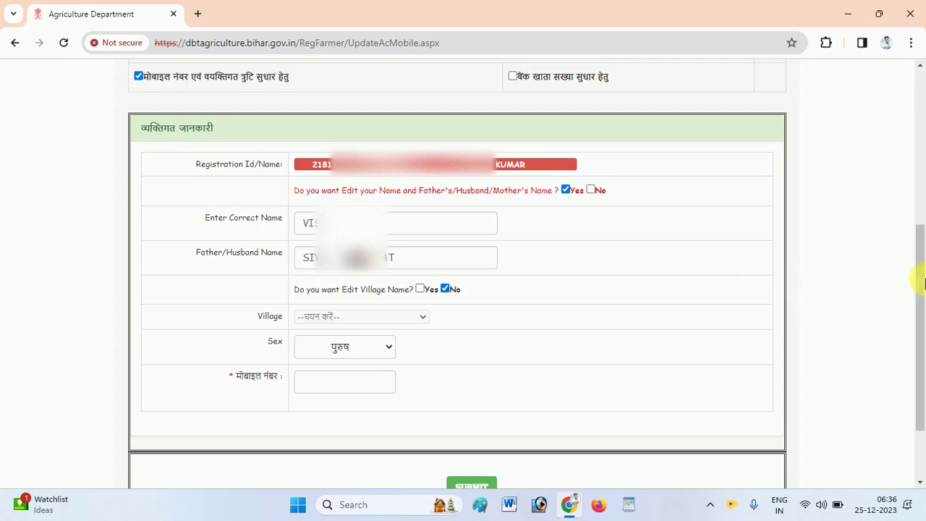
pyautogui.moveTo(919, 279); pyautogui.dragTo(923, 316)
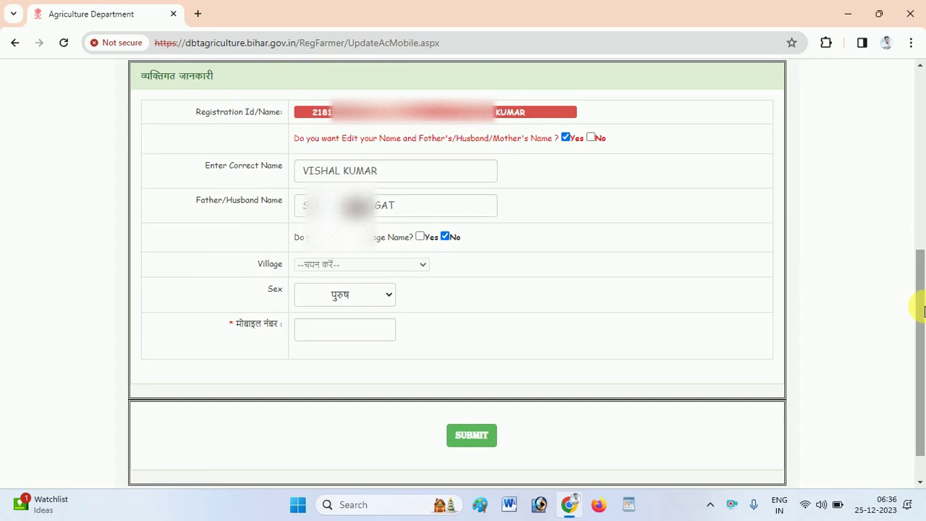
pyautogui.moveTo(920, 304); pyautogui.dragTo(920, 204)
# Step: Select the बैंक खाता सखा सुधार हेतु (bank account correction) option and scroll to the bank details
pyautogui.click(606, 228)
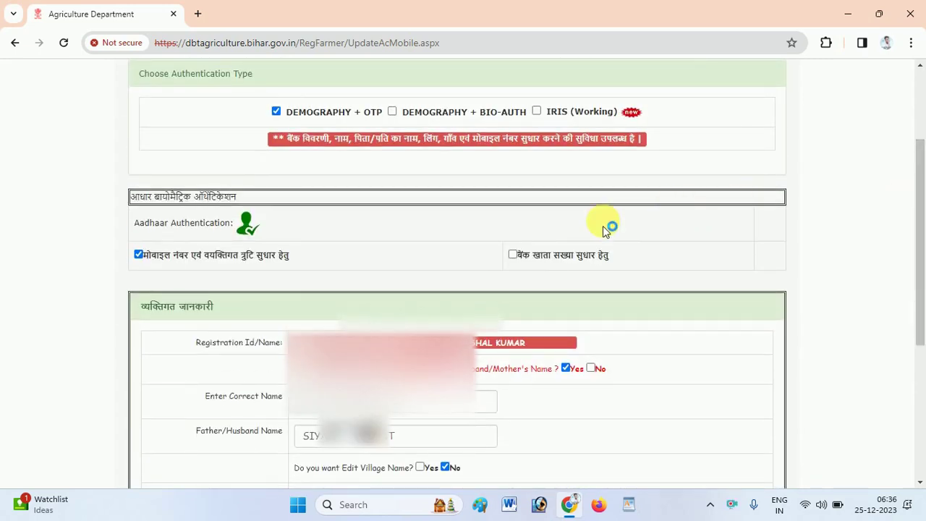
pyautogui.click(514, 259)
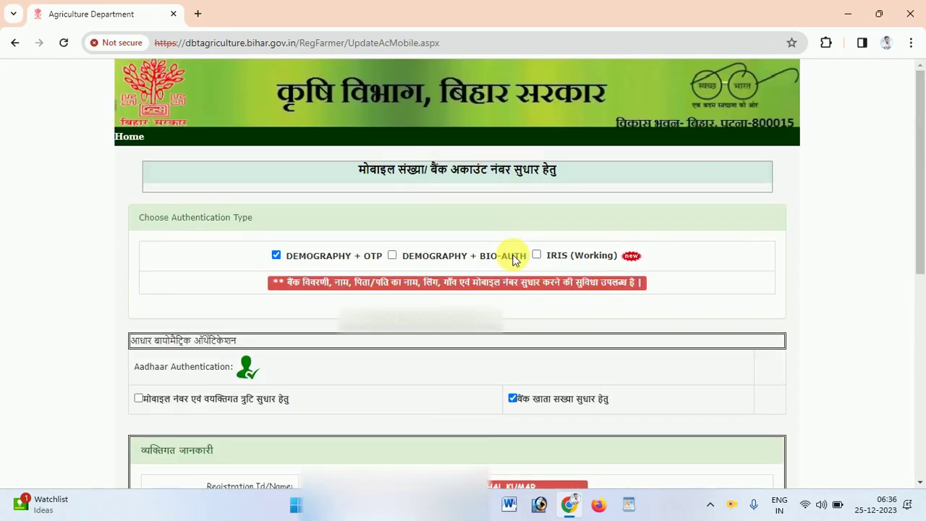
pyautogui.moveTo(917, 176); pyautogui.dragTo(919, 283)
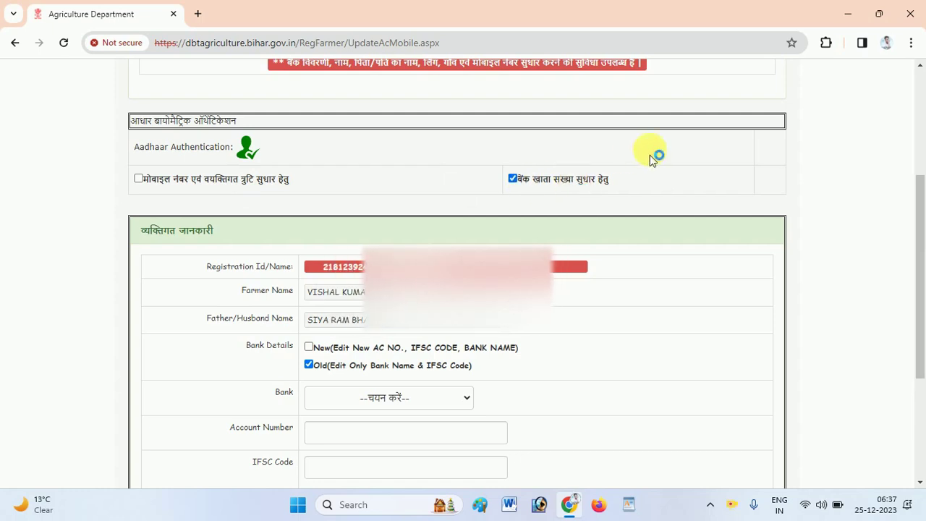
pyautogui.moveTo(918, 279)
pyautogui.mouseDown()
pyautogui.moveTo(920, 326)
pyautogui.moveTo(919, 289)
pyautogui.mouseUp()
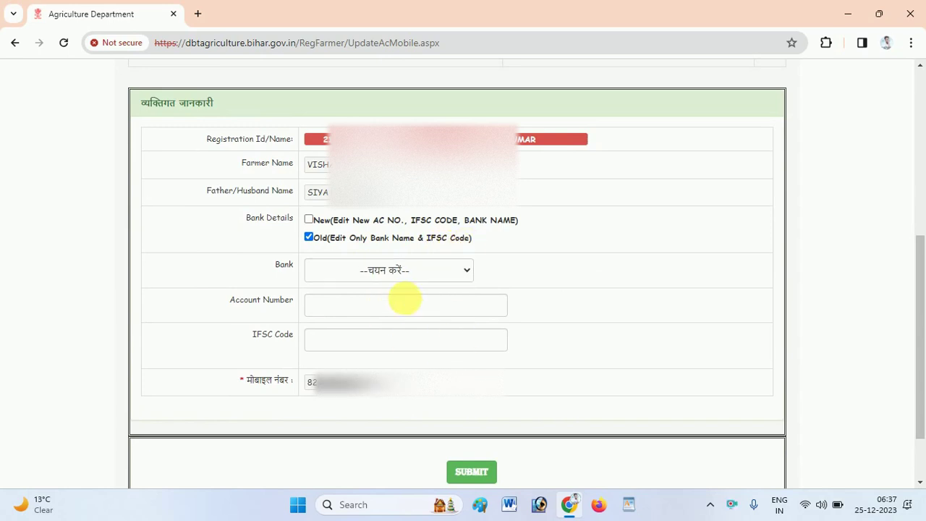
# Step: Switch the bank details from Old to New and choose SBI as the bank
pyautogui.click(313, 224)
pyautogui.click(310, 237)
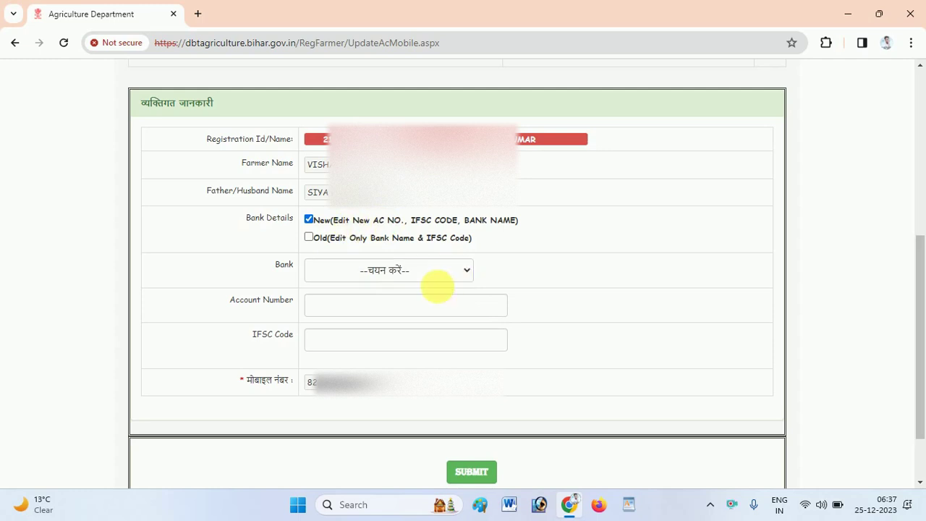
pyautogui.click(420, 276)
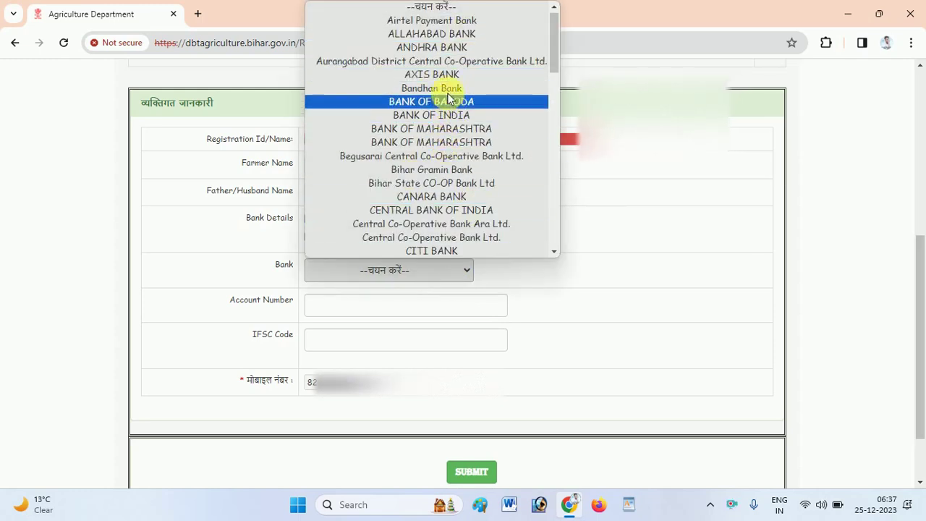
pyautogui.click(554, 254)
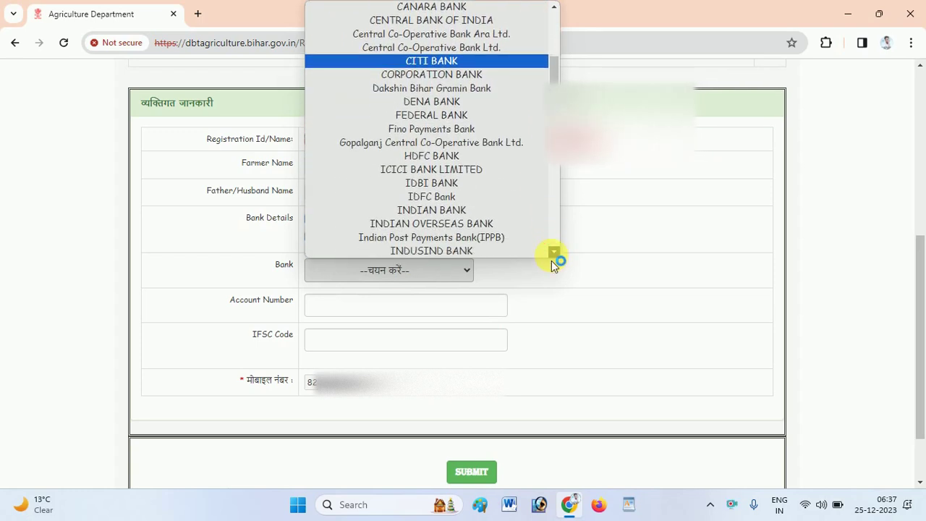
pyautogui.moveTo(551, 260); pyautogui.dragTo(551, 255)
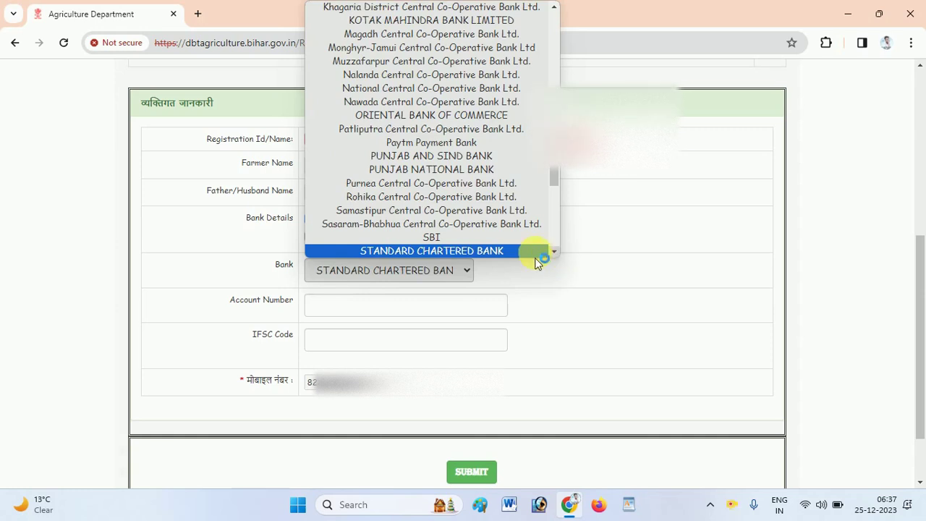
pyautogui.click(483, 242)
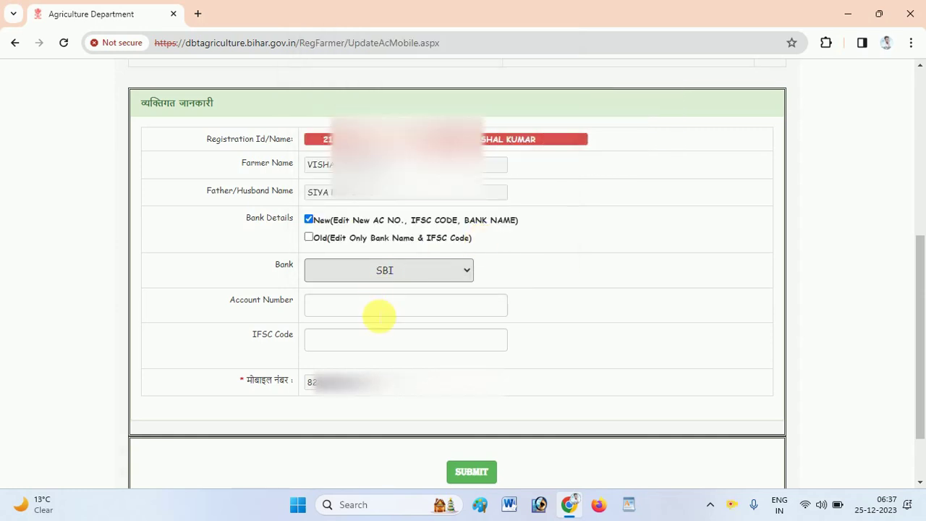
# Step: Enter the new account number and the IFSC code SBIN0000026
pyautogui.click(379, 311)
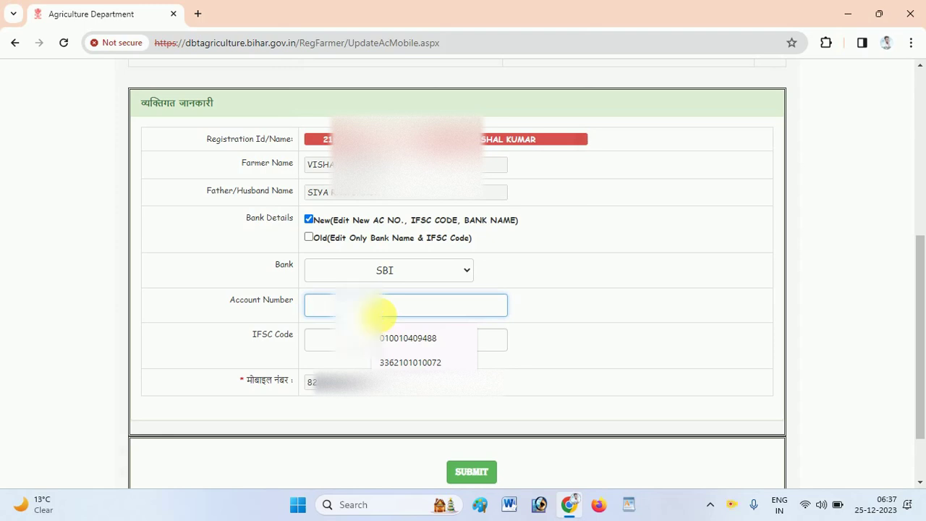
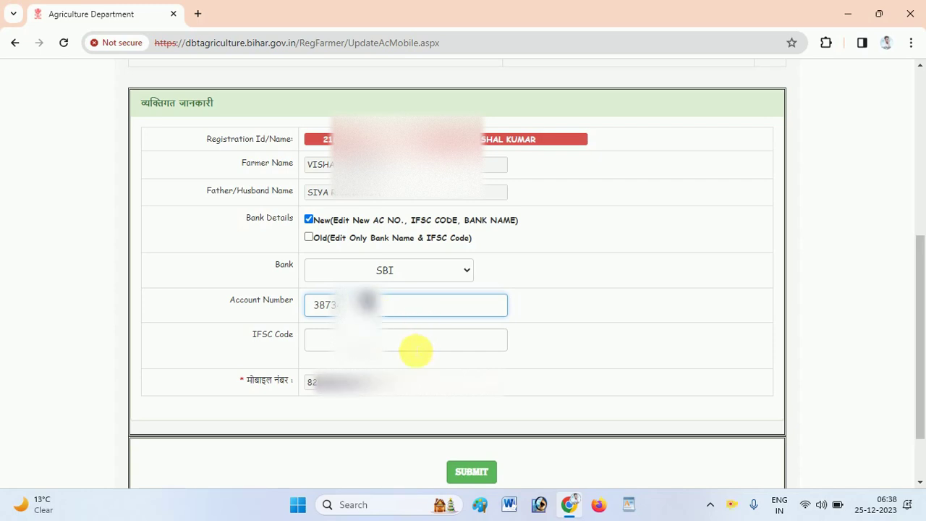
pyautogui.click(415, 350)
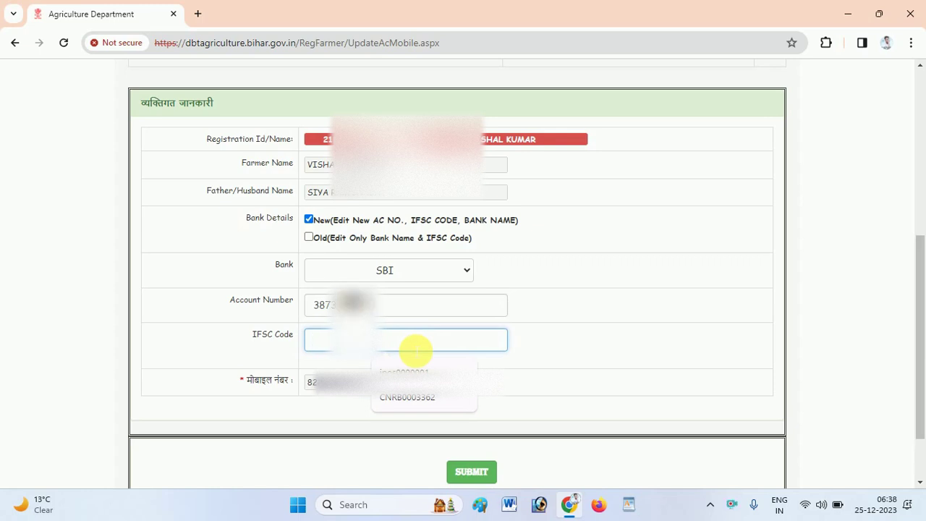
pyautogui.write('SBI')
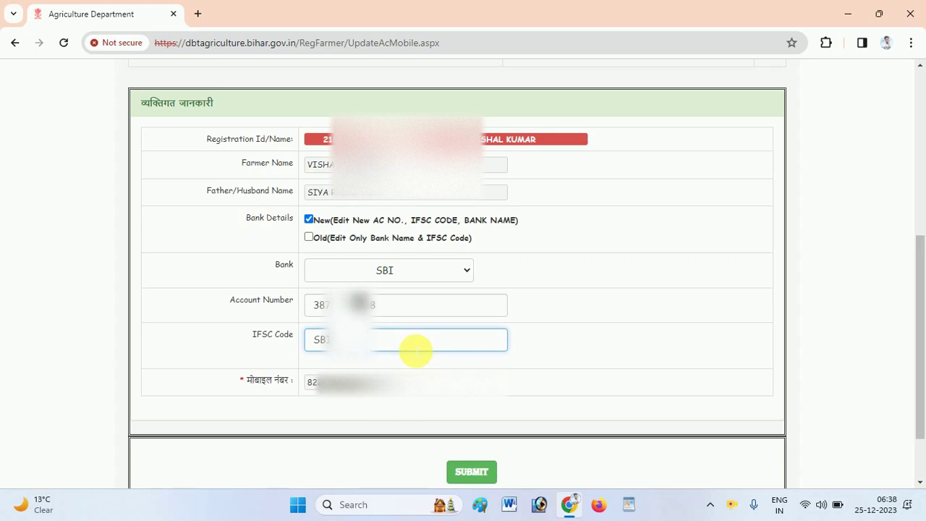
pyautogui.write('N0000026')
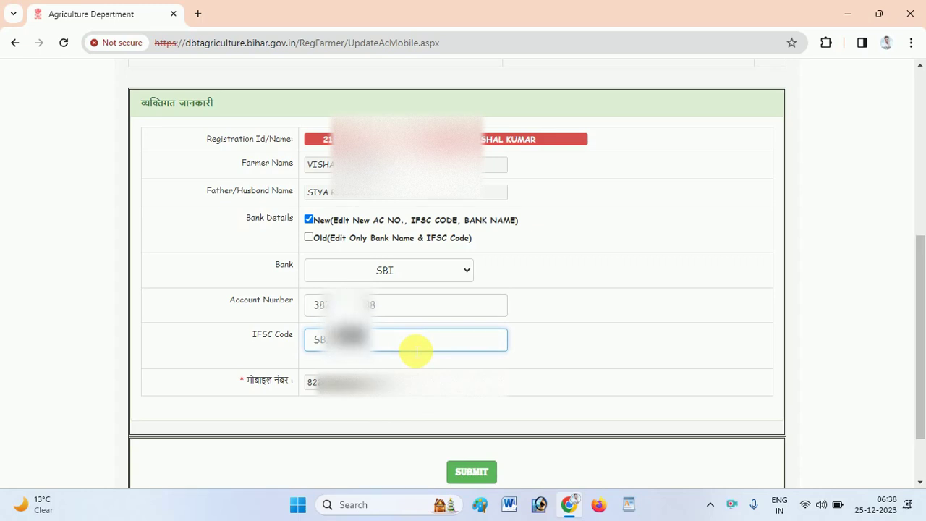
# Step: Submit the bank details to receive an OTP, then enter the received OTP and validate it
pyautogui.click(478, 474)
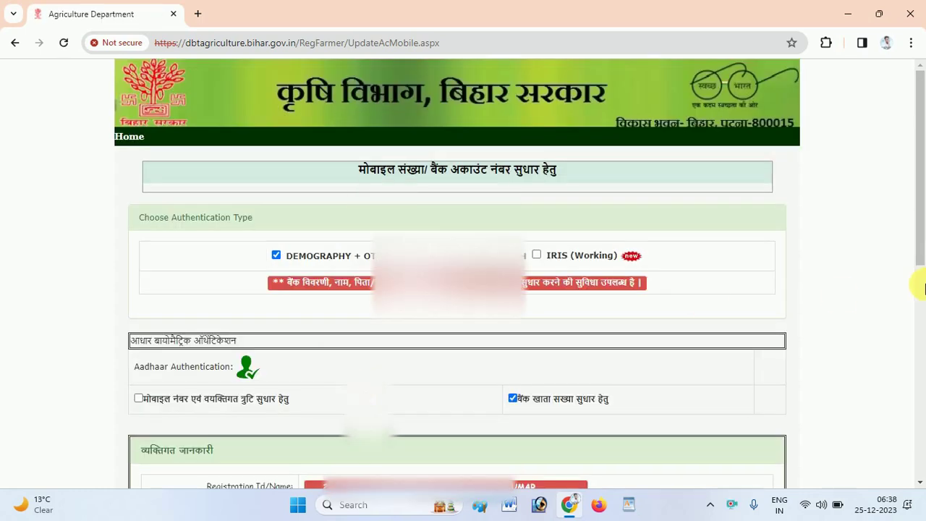
pyautogui.scroll(-3, 923, 296)
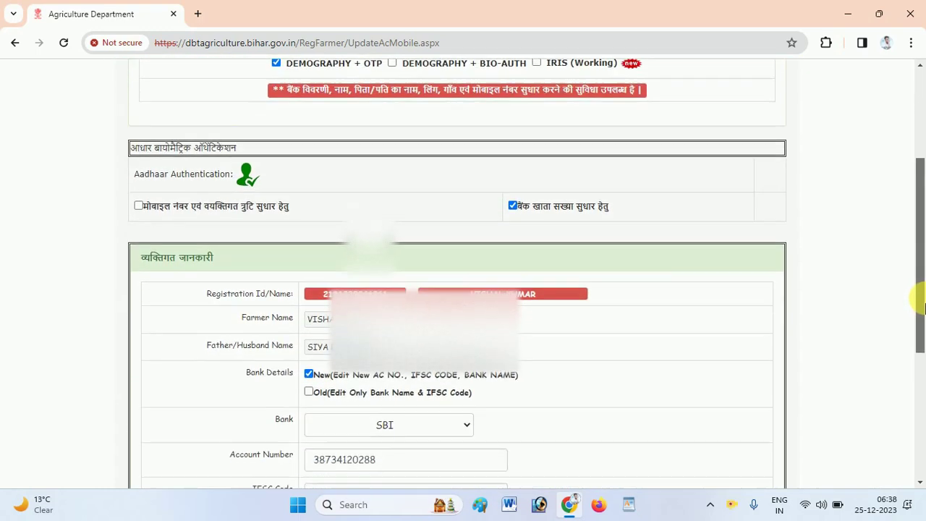
pyautogui.moveTo(923, 307); pyautogui.dragTo(923, 376)
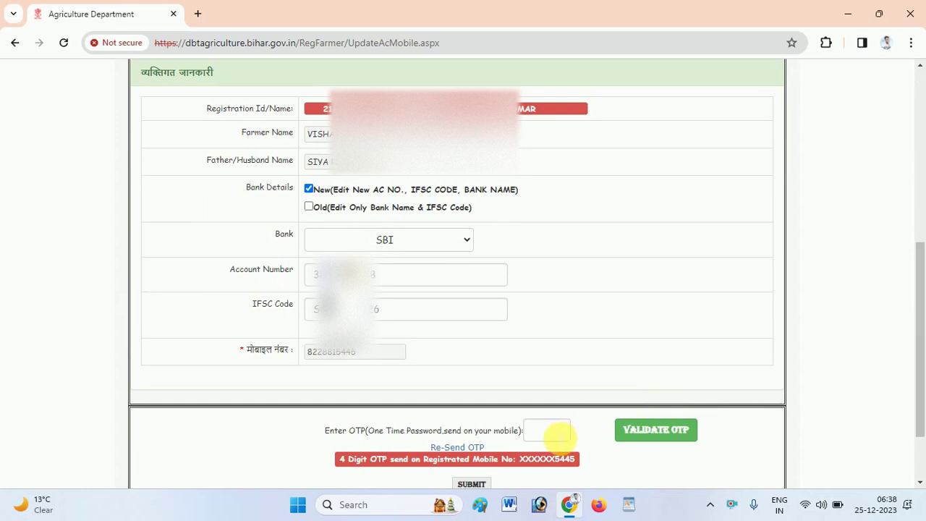
pyautogui.click(557, 432)
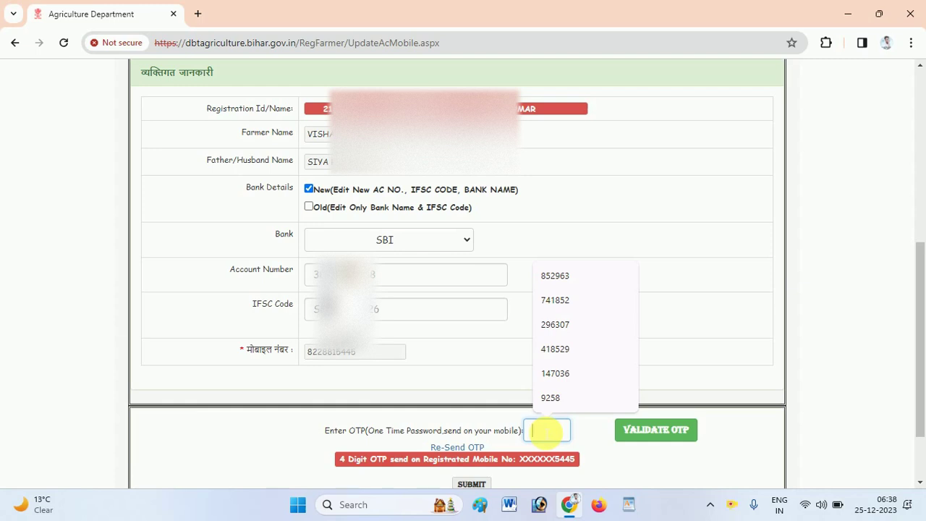
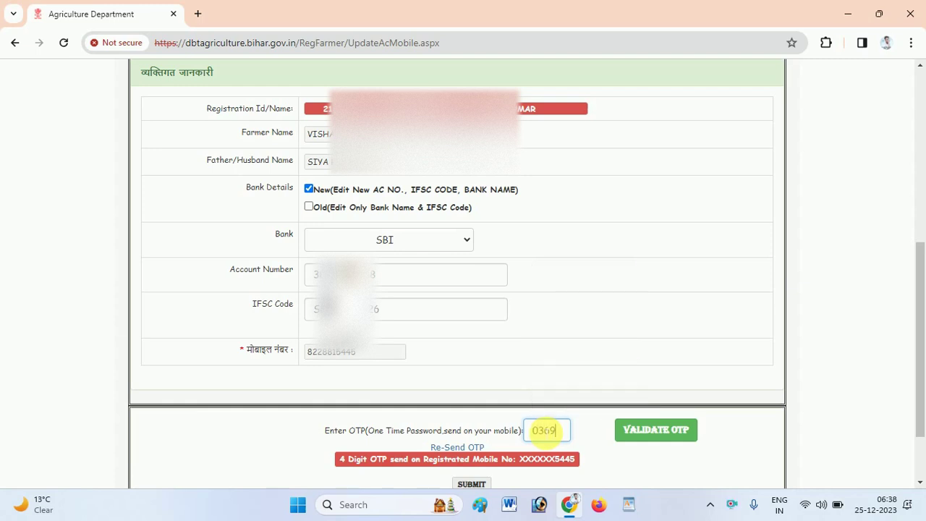
pyautogui.click(673, 437)
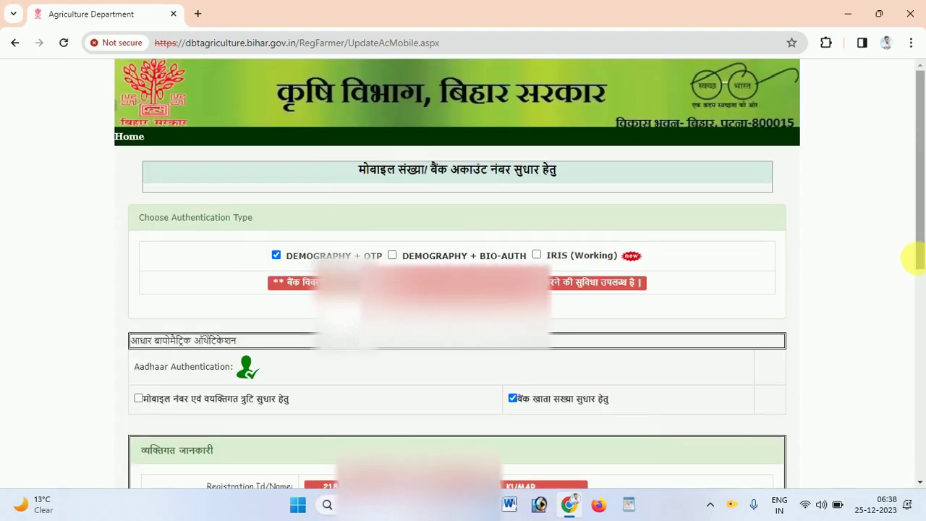
# Step: Submit the locked new SBI bank details with UPDATE
pyautogui.moveTo(919, 217); pyautogui.dragTo(919, 402)
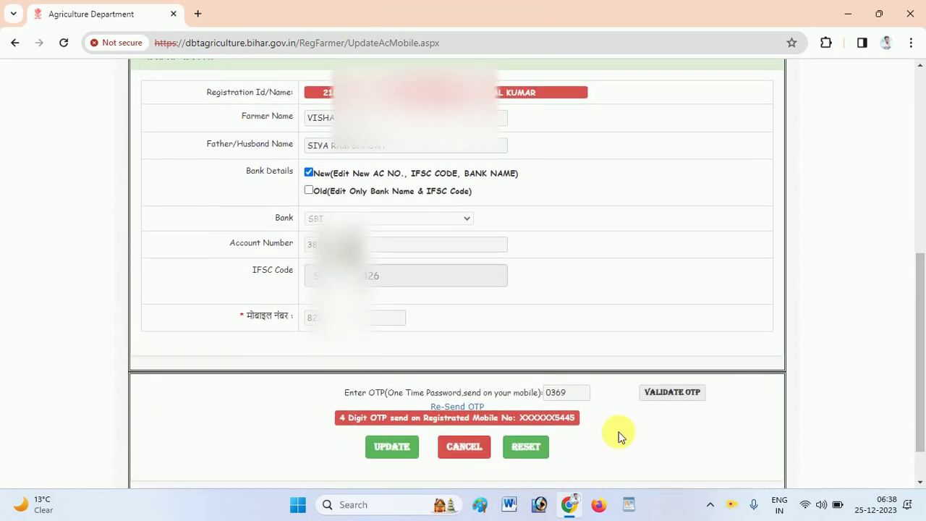
pyautogui.click(385, 448)
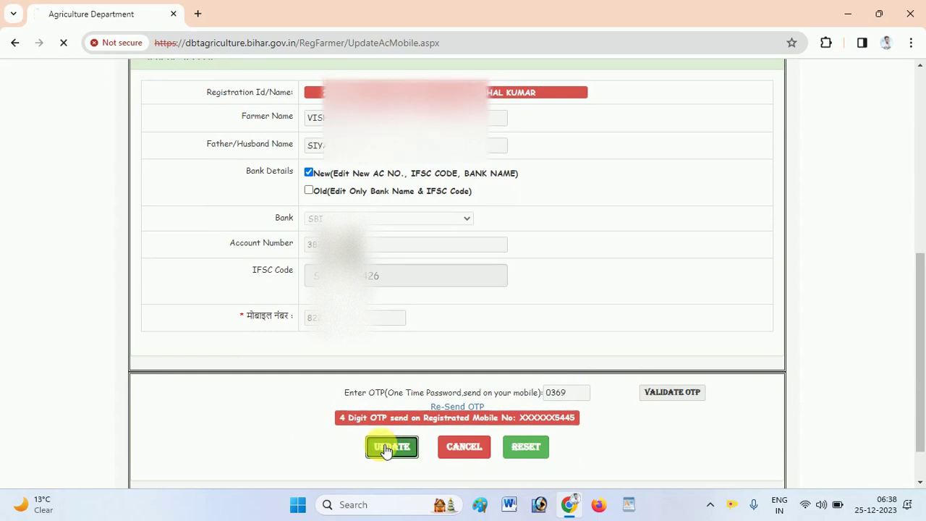